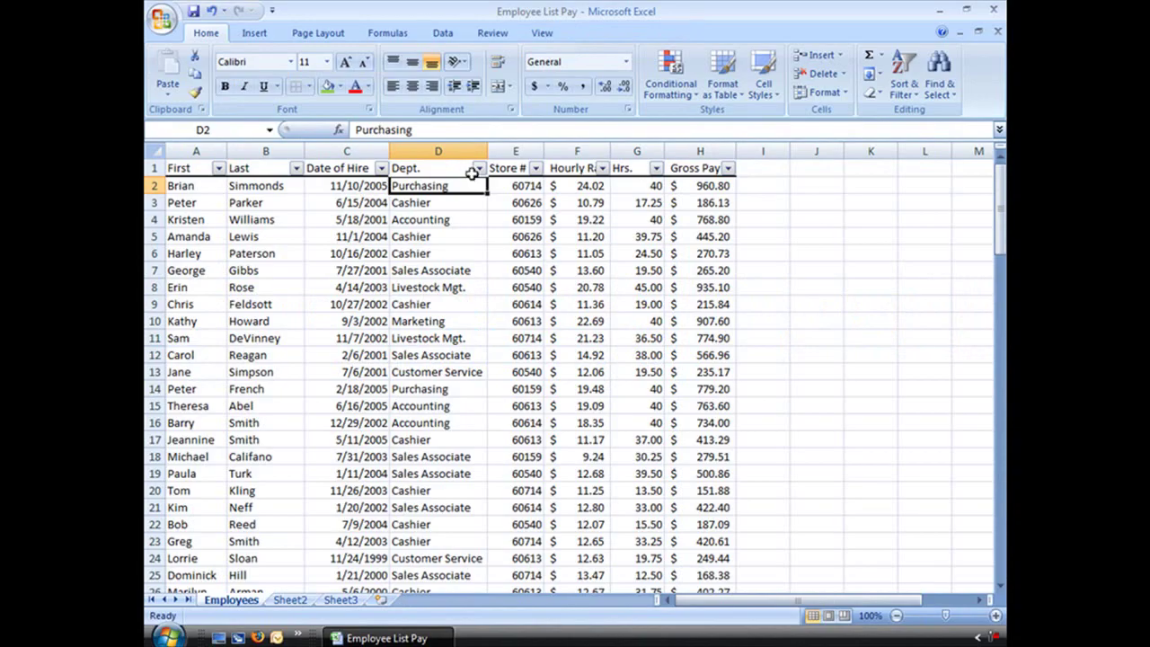
Filter the table to Cashier in Dept. and store 60159 in Store #
left_click(479, 169)
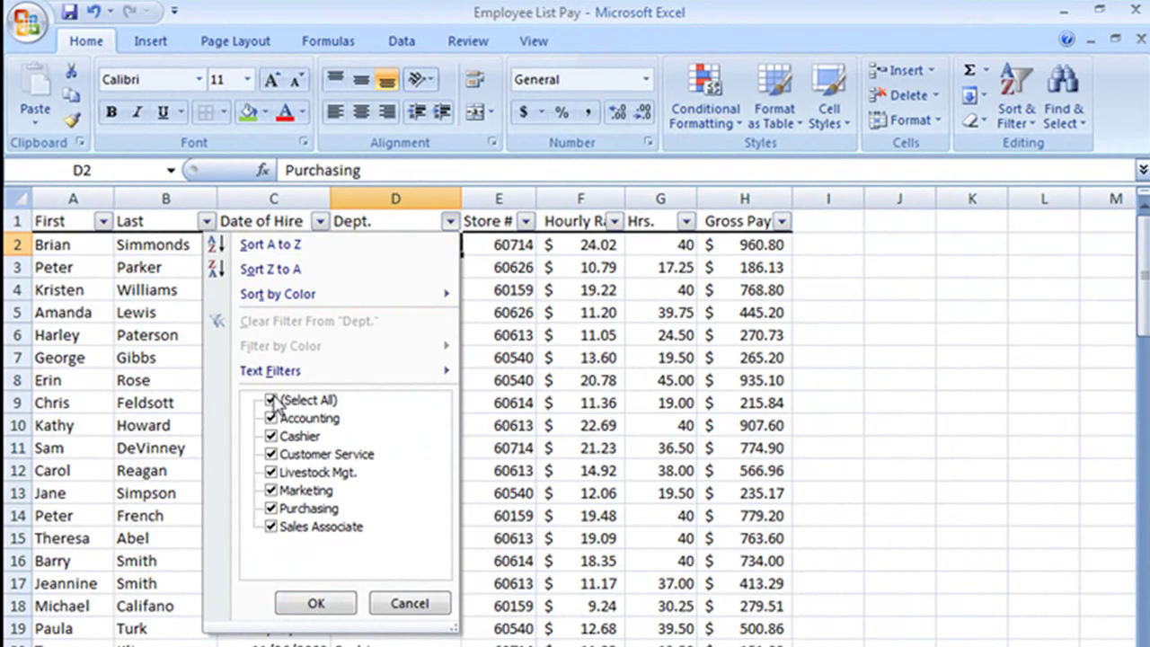
left_click(271, 400)
left_click(271, 436)
left_click(316, 603)
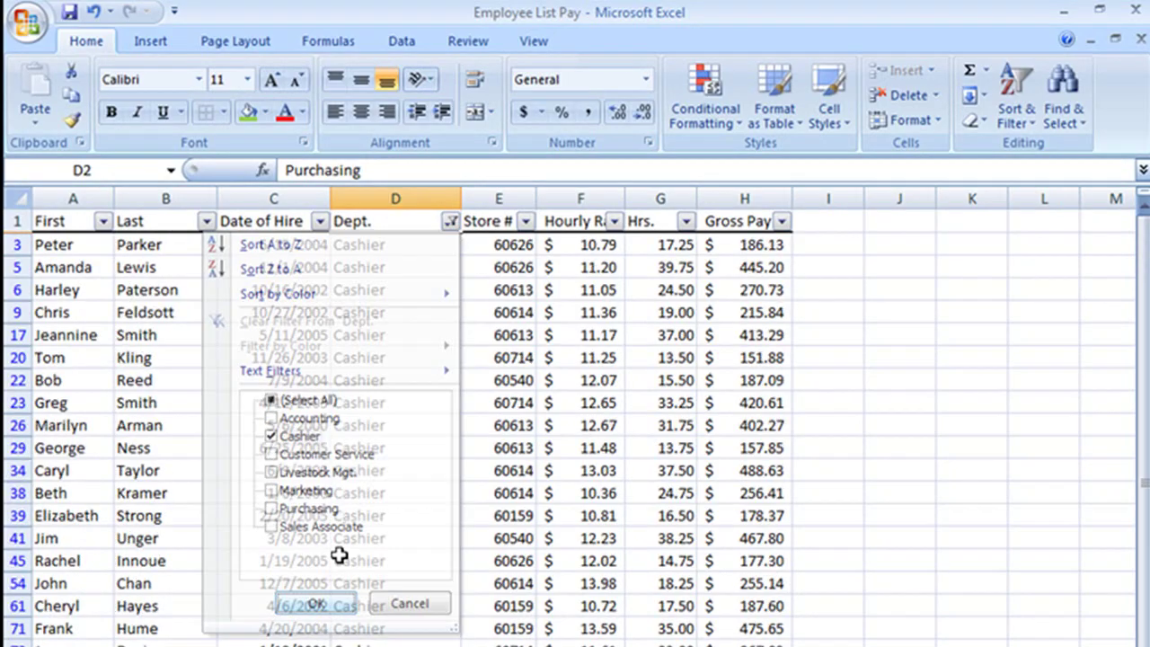
left_click(526, 221)
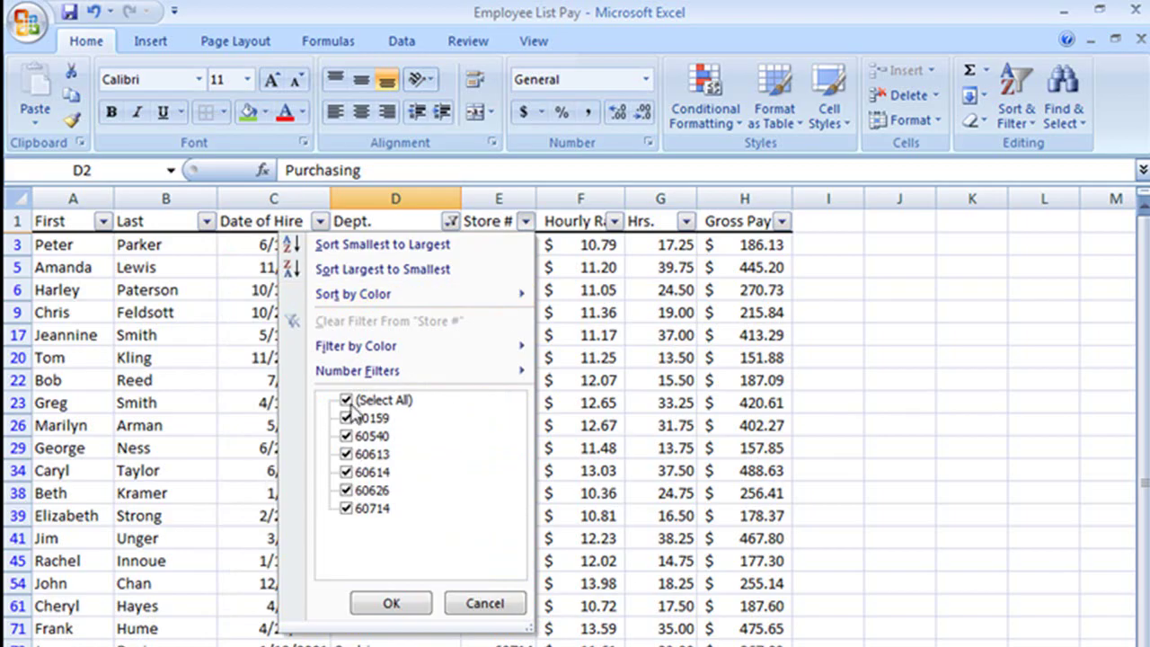
left_click(349, 400)
left_click(350, 418)
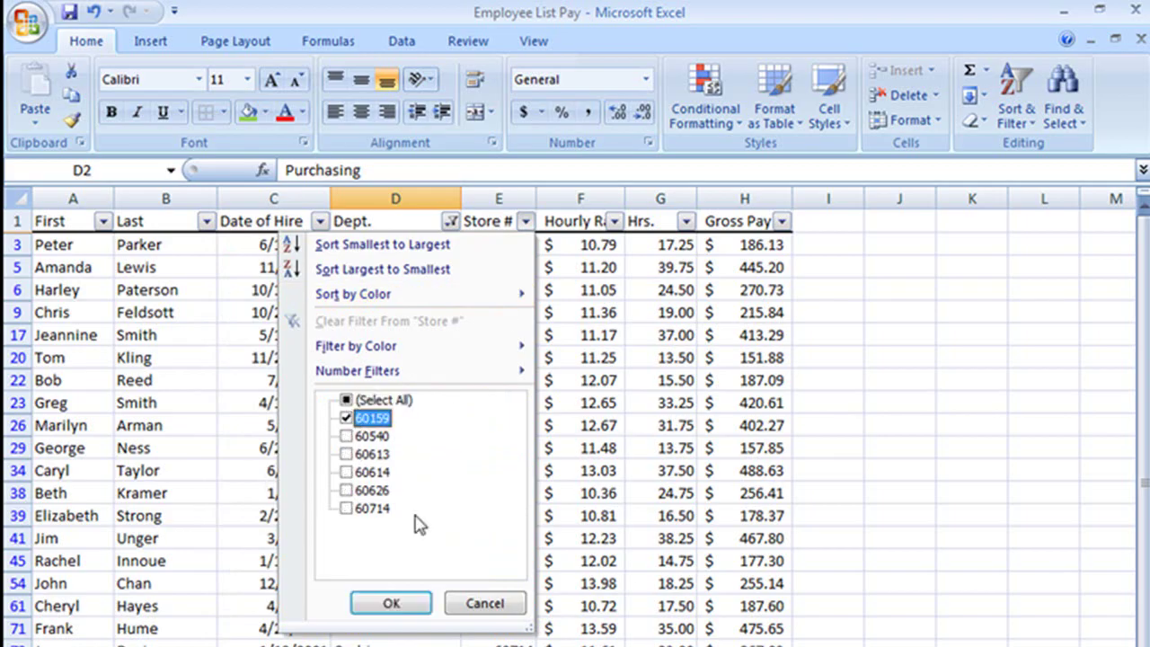
left_click(414, 604)
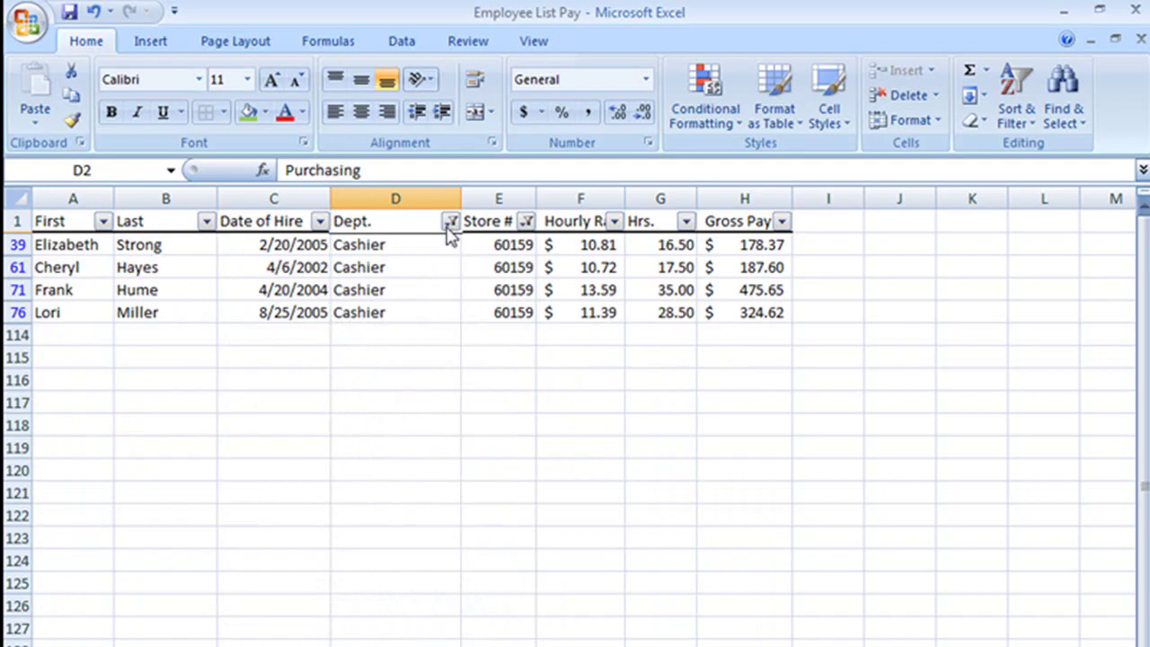
Add Sales Associate to the Dept. filter and store 60614 to the Store # filter
left_click(451, 222)
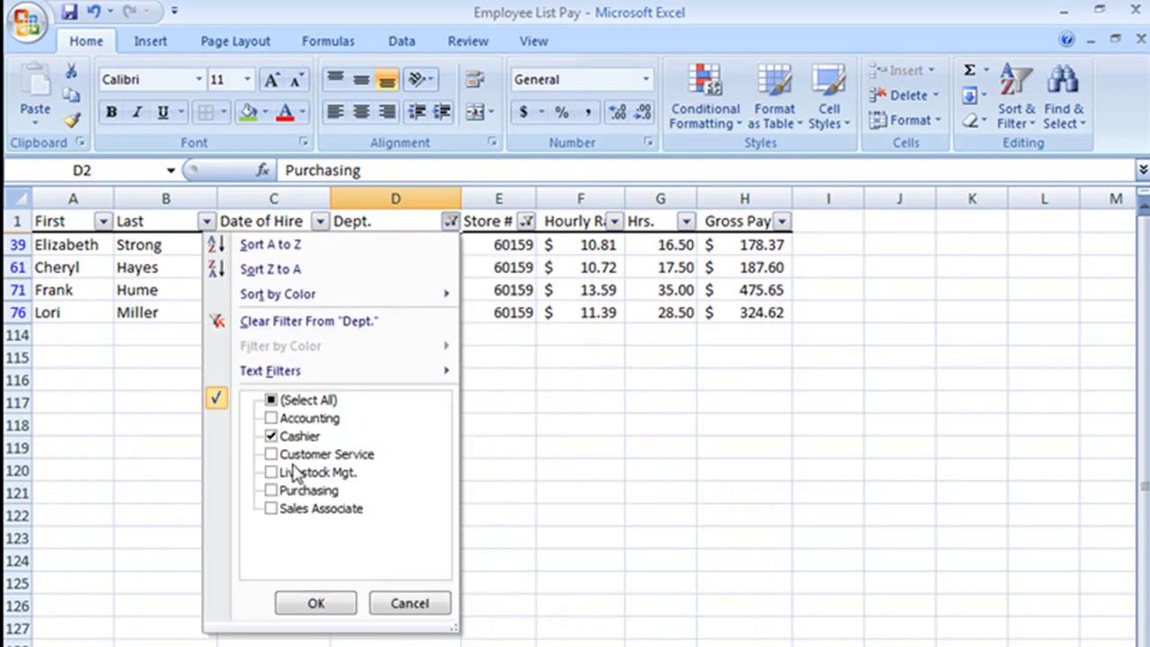
left_click(272, 509)
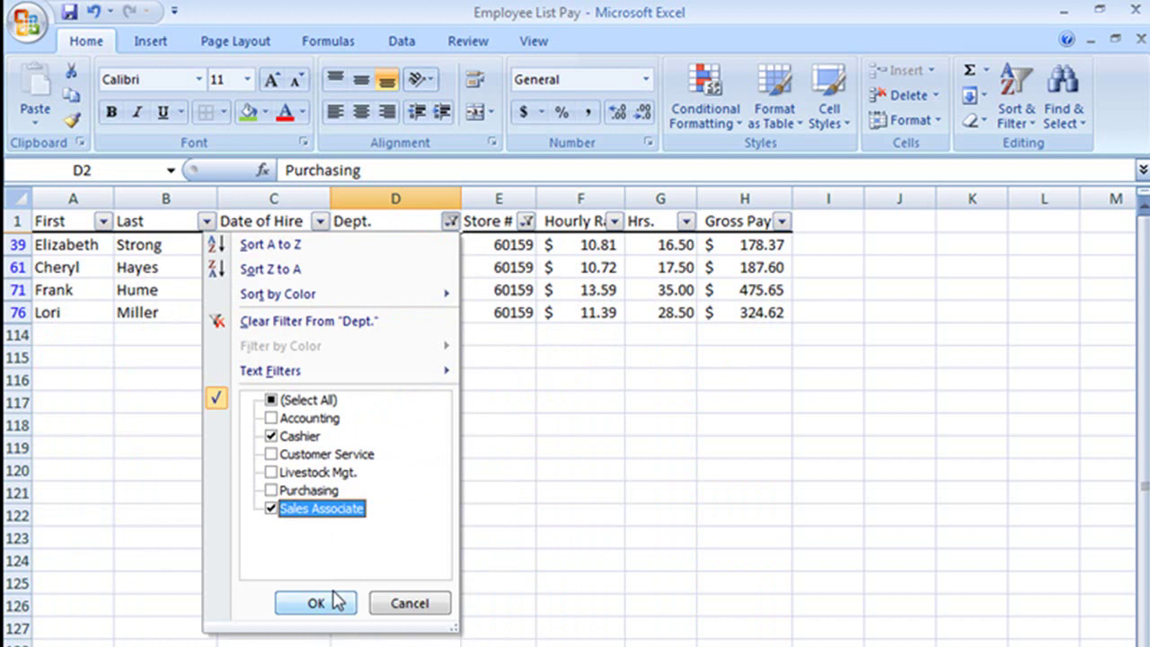
left_click(316, 604)
left_click(527, 221)
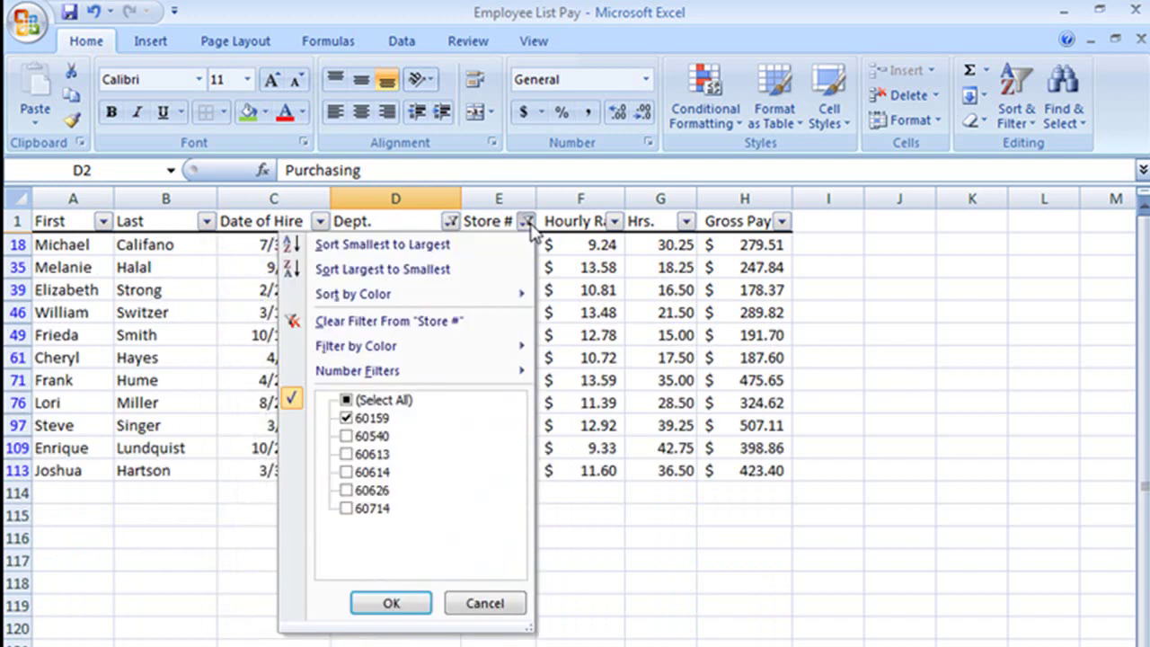
left_click(347, 472)
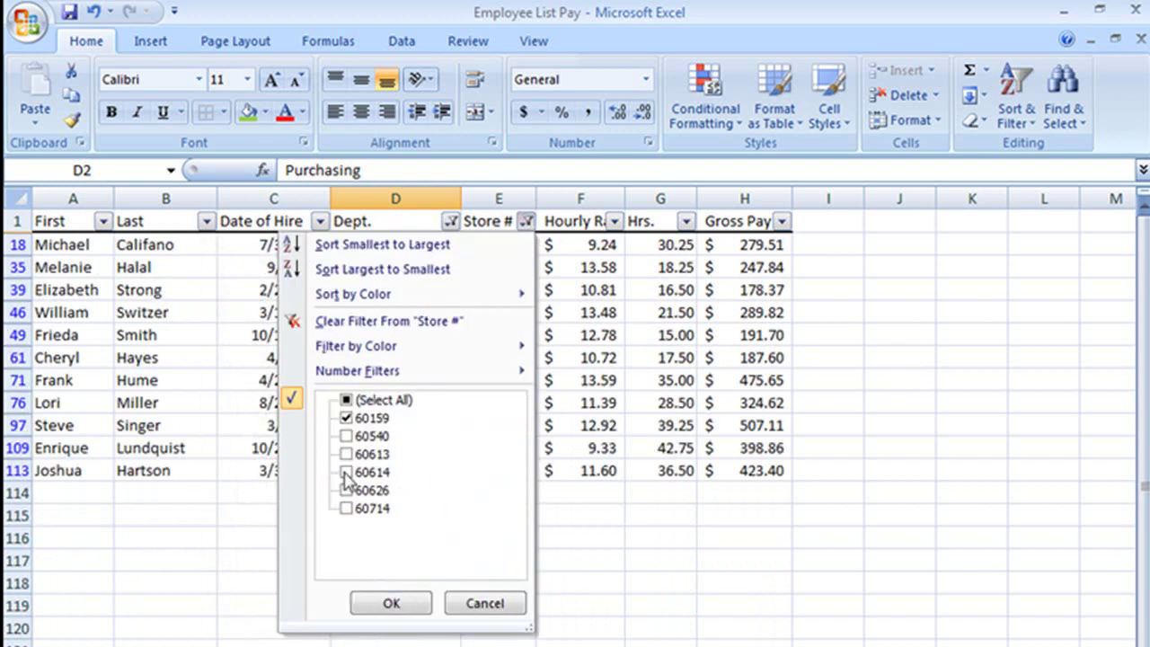
left_click(393, 604)
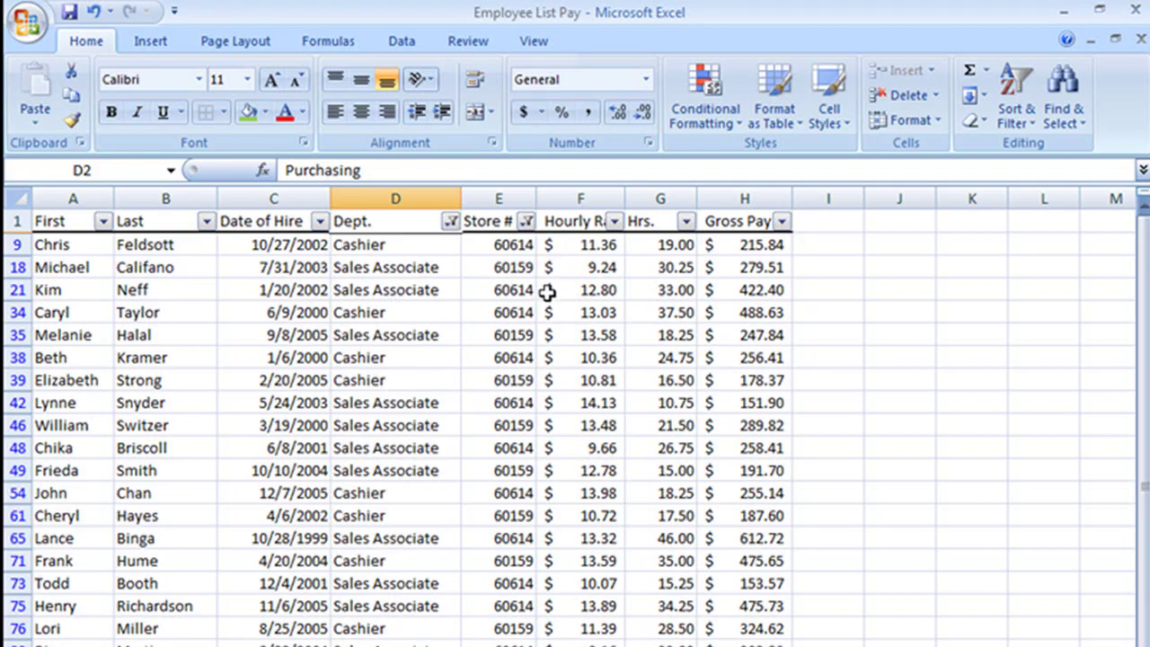
Select all departments in the Dept. filter and all stores in the Store # filter
left_click(450, 221)
left_click(272, 402)
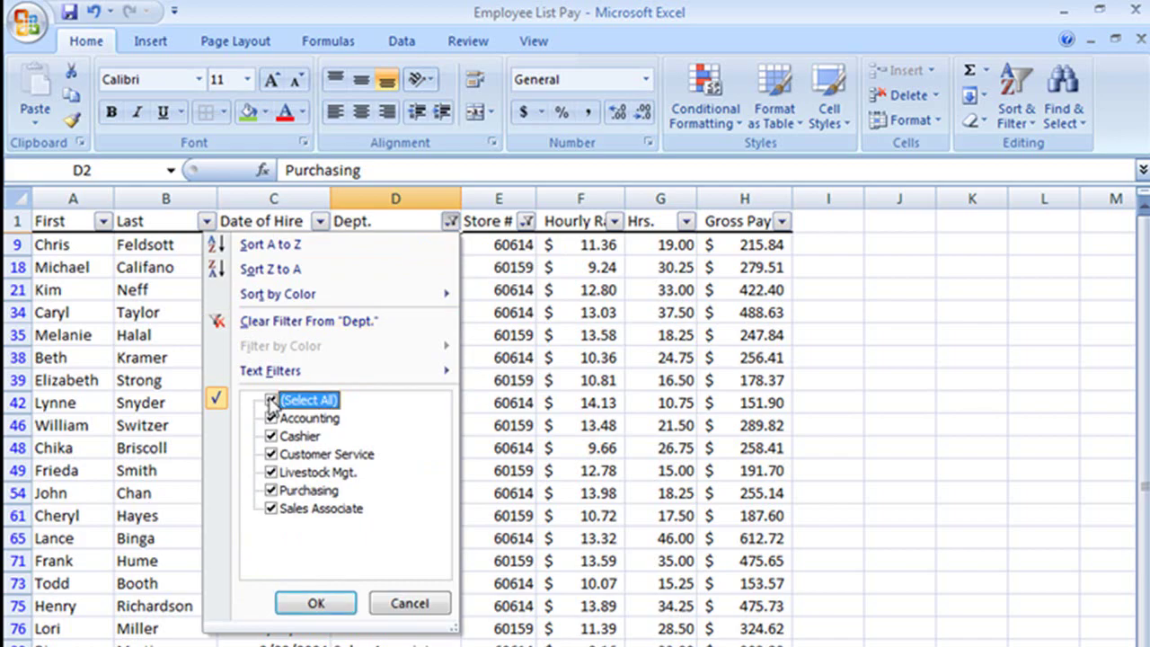
left_click(325, 610)
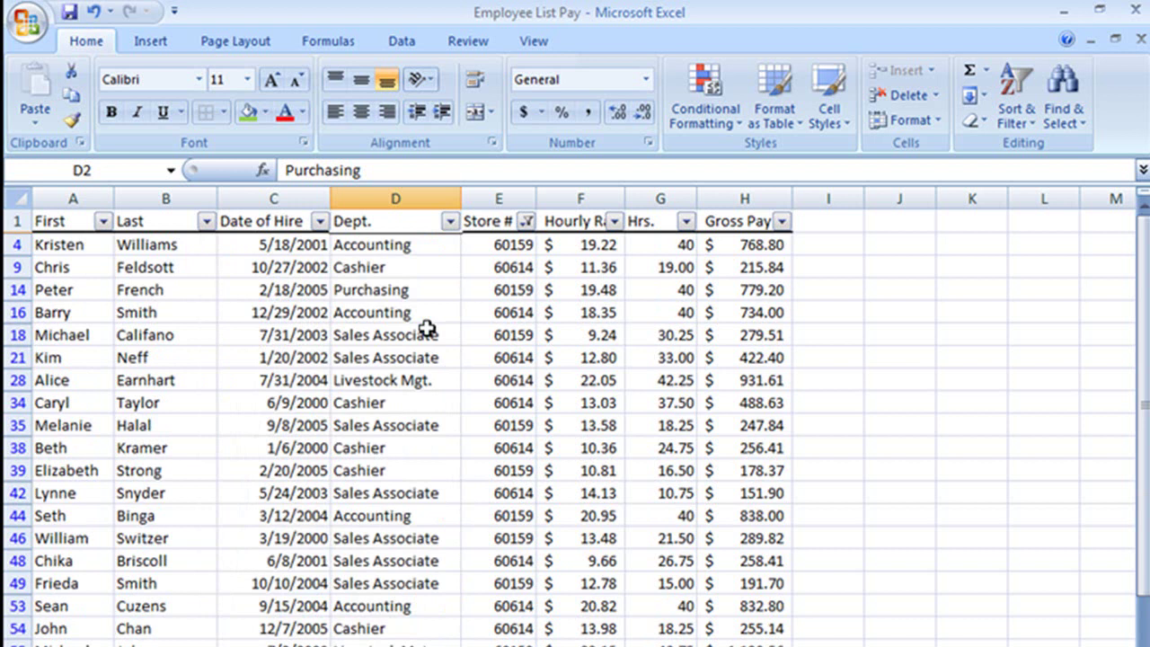
left_click(526, 221)
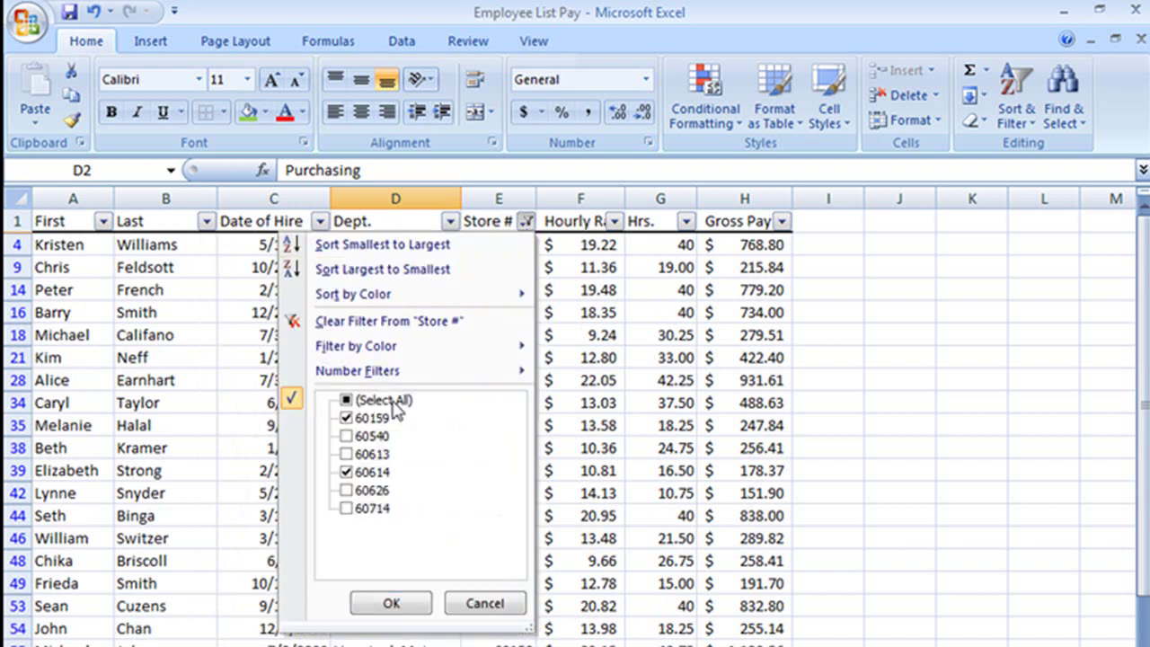
left_click(347, 401)
left_click(398, 605)
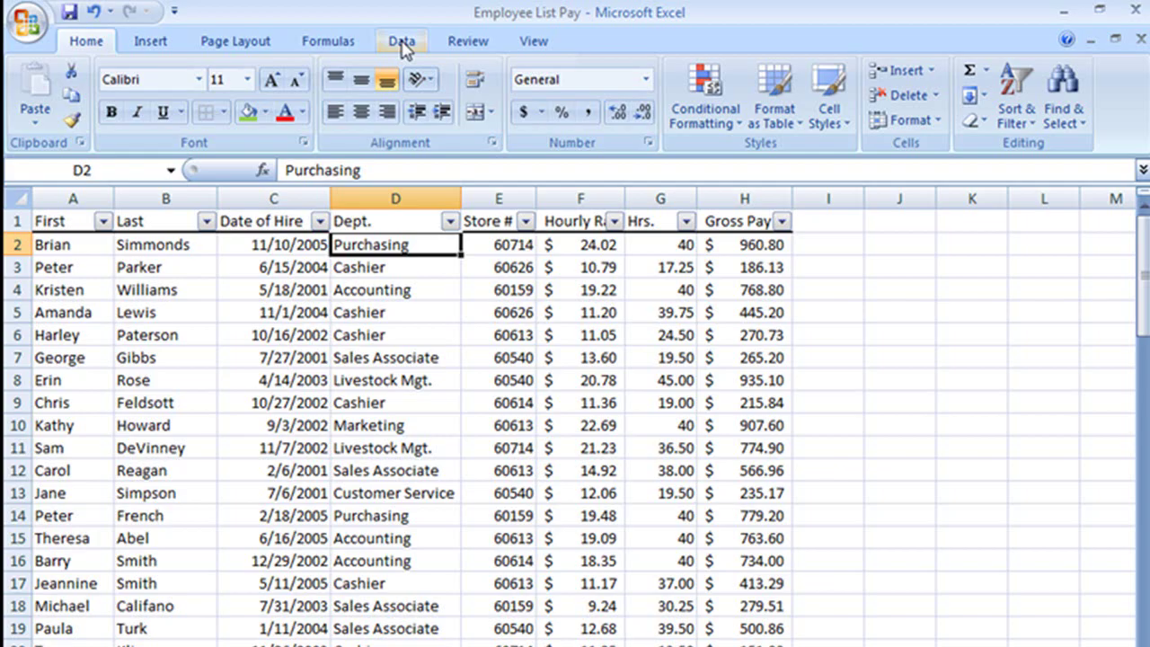
Turn AutoFilter off for the employee table from the Data tab with Ctrl+Shift+L
left_click(402, 44)
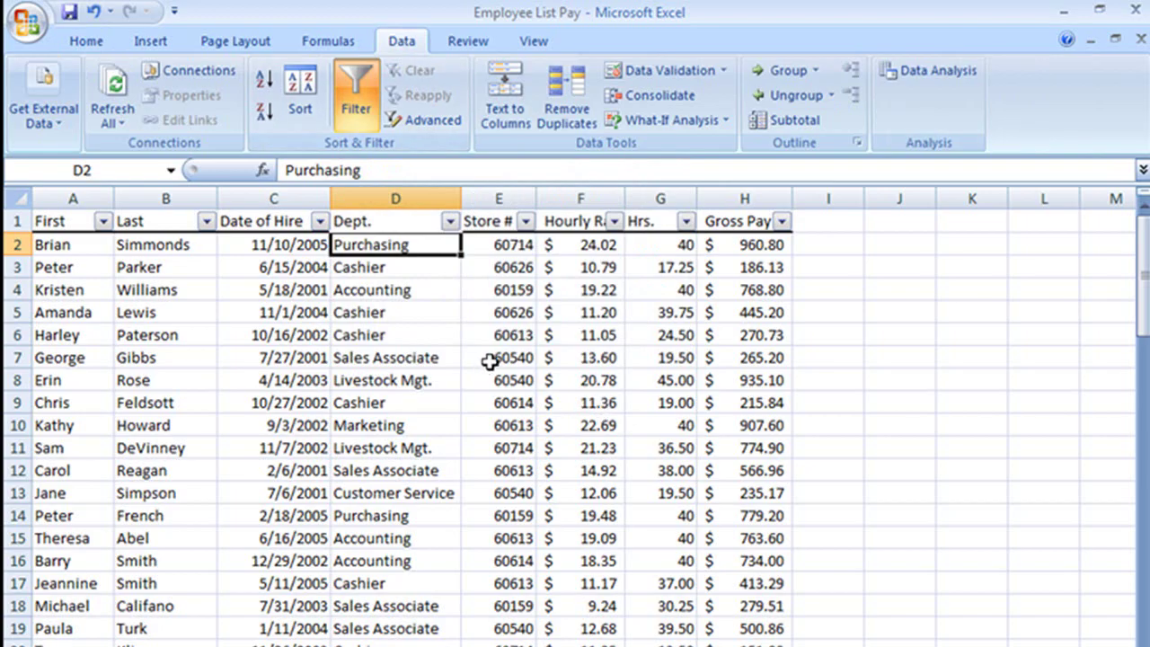
key("ctrl+shift+l")
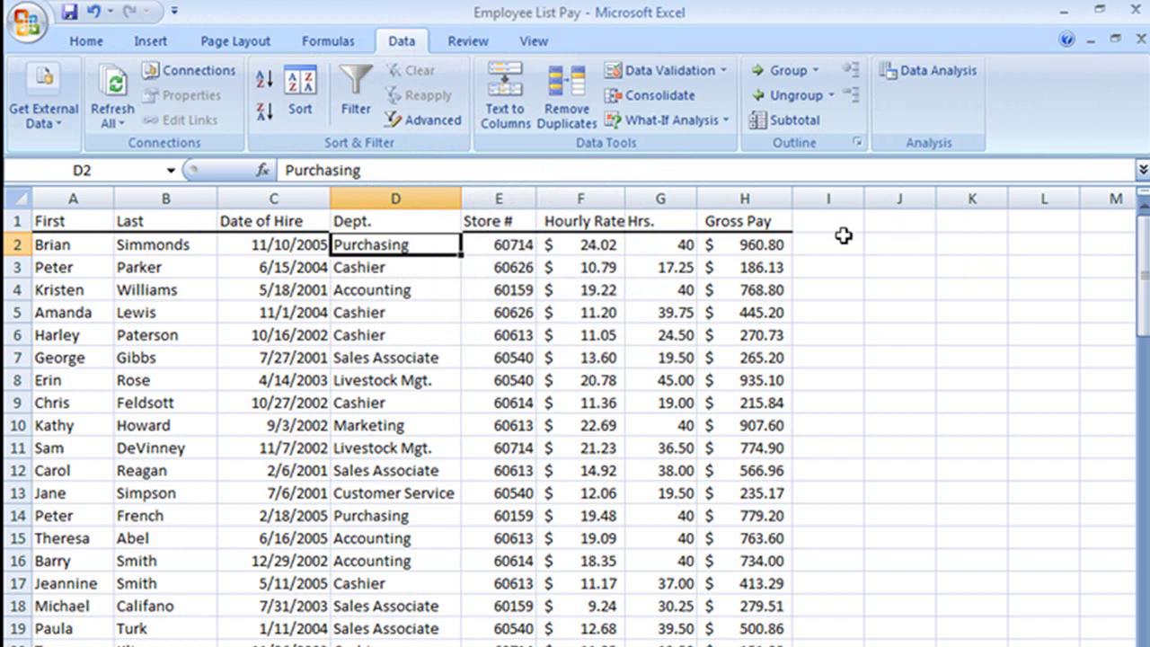
Select the Dept. and Store # header cells D1:E1
left_click(404, 220)
left_click_drag(404, 221, 481, 224)
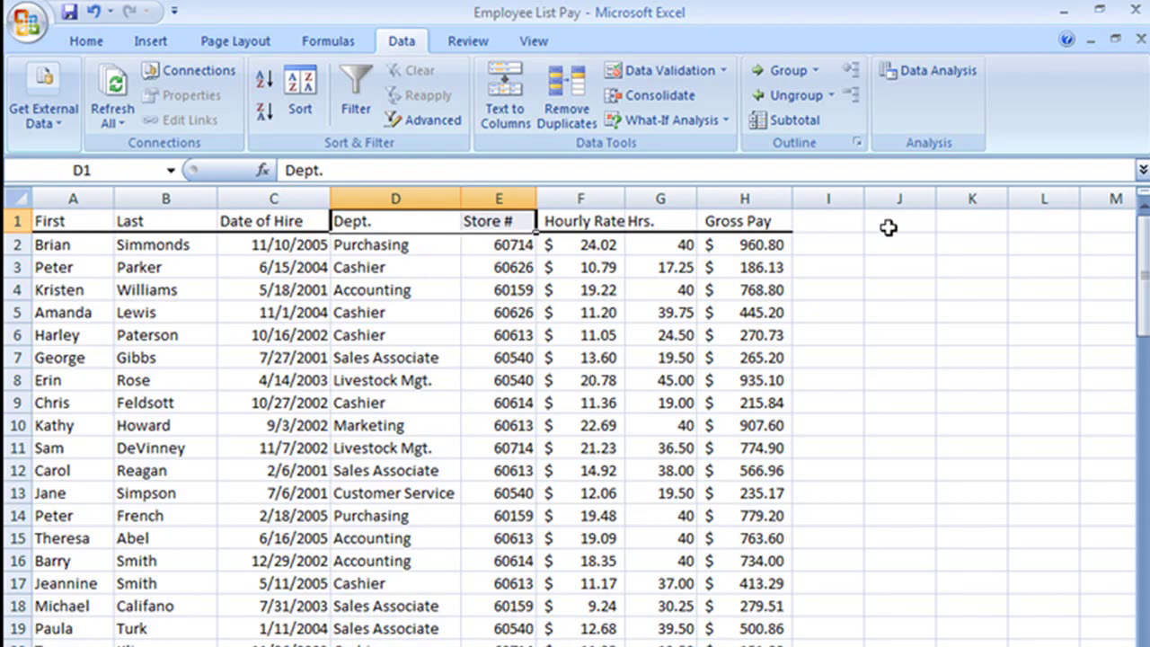
left_click(376, 224)
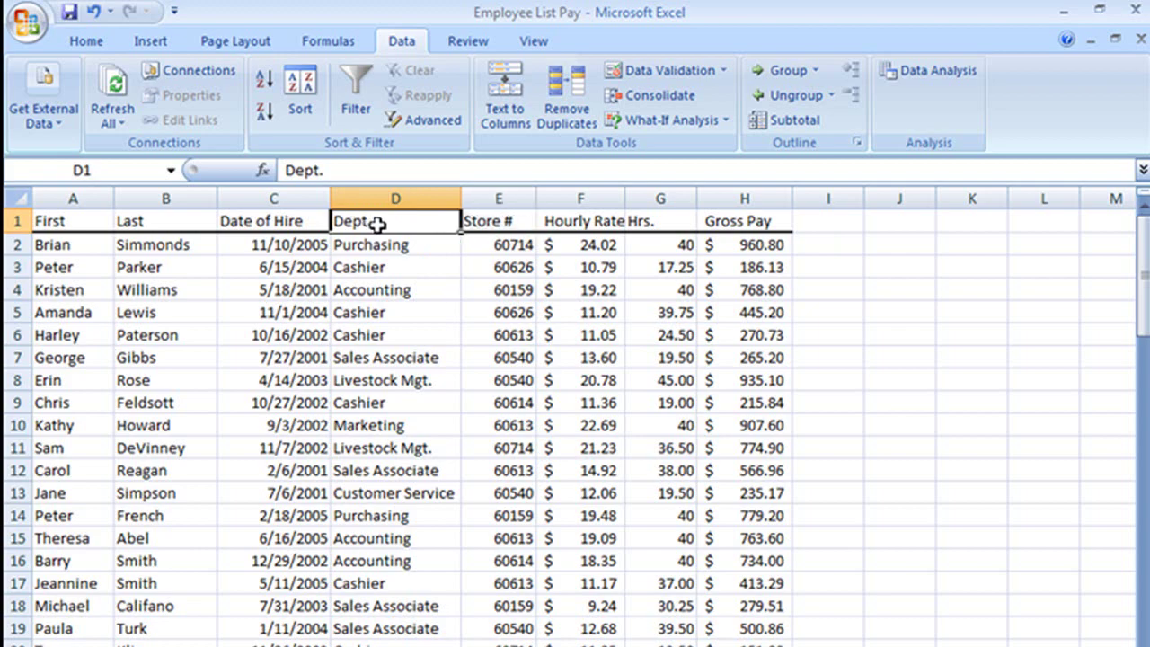
left_click(477, 221)
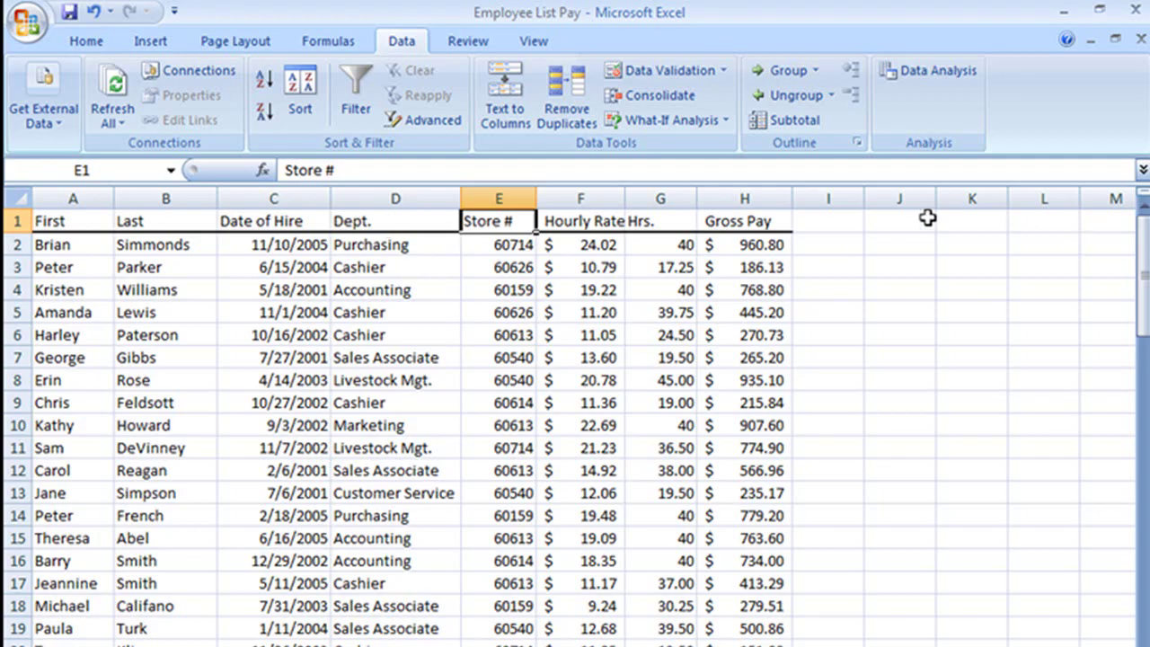
left_click(908, 223)
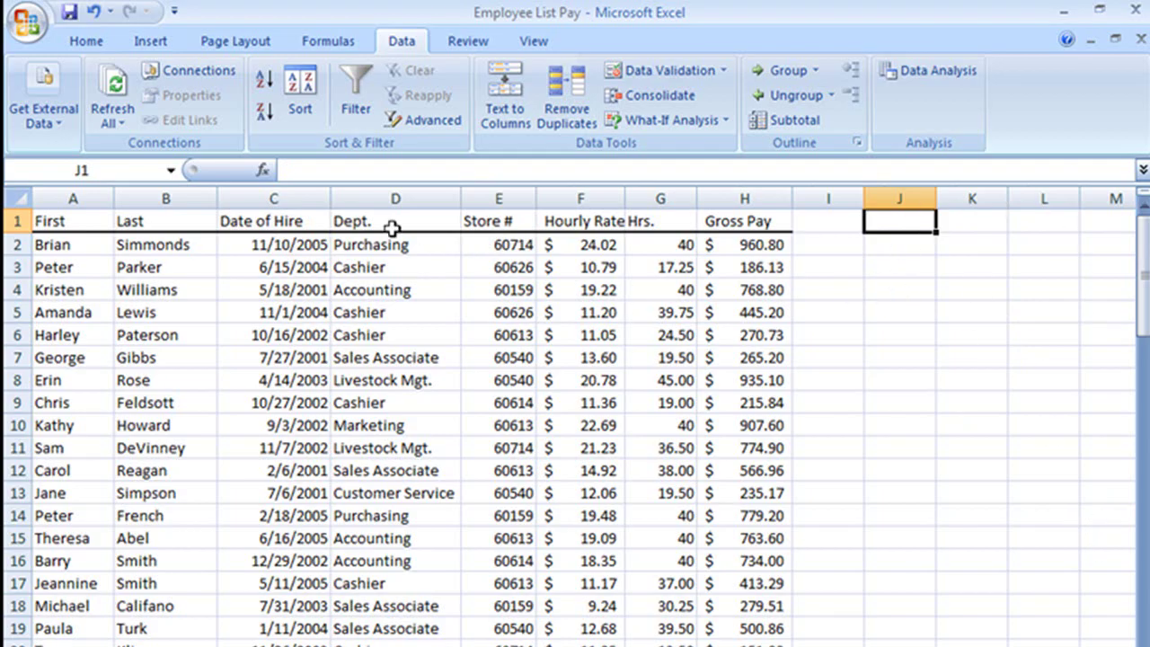
left_click_drag(392, 223, 477, 224)
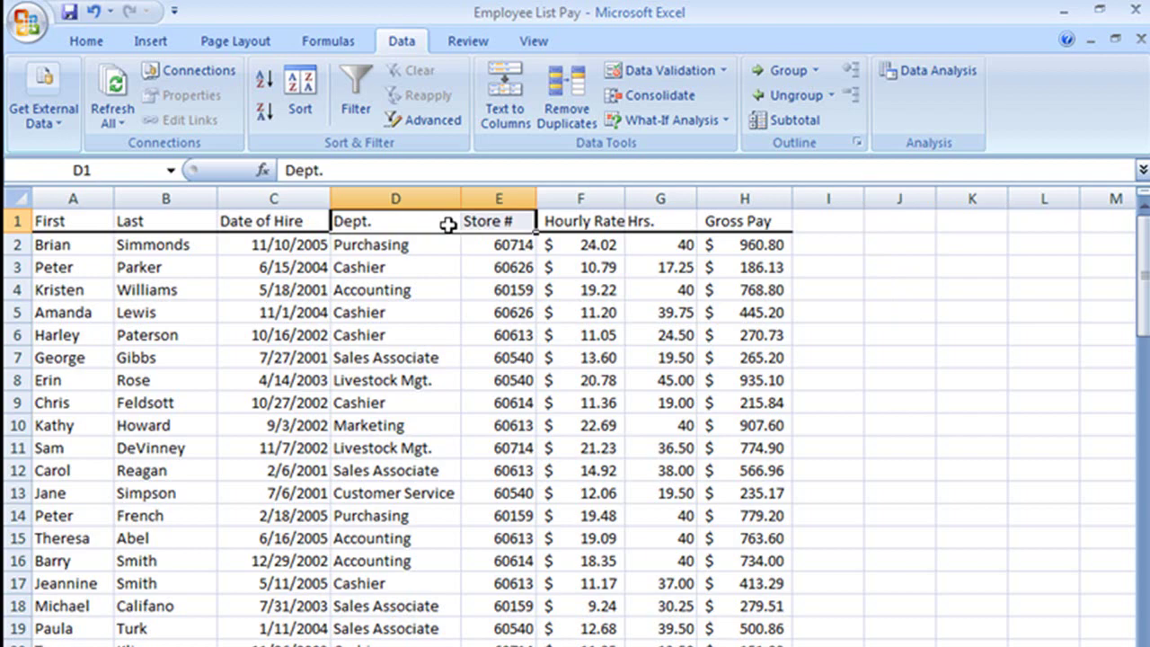
Copy the D1:E1 headings and paste them into J1:K1
right_click(447, 225)
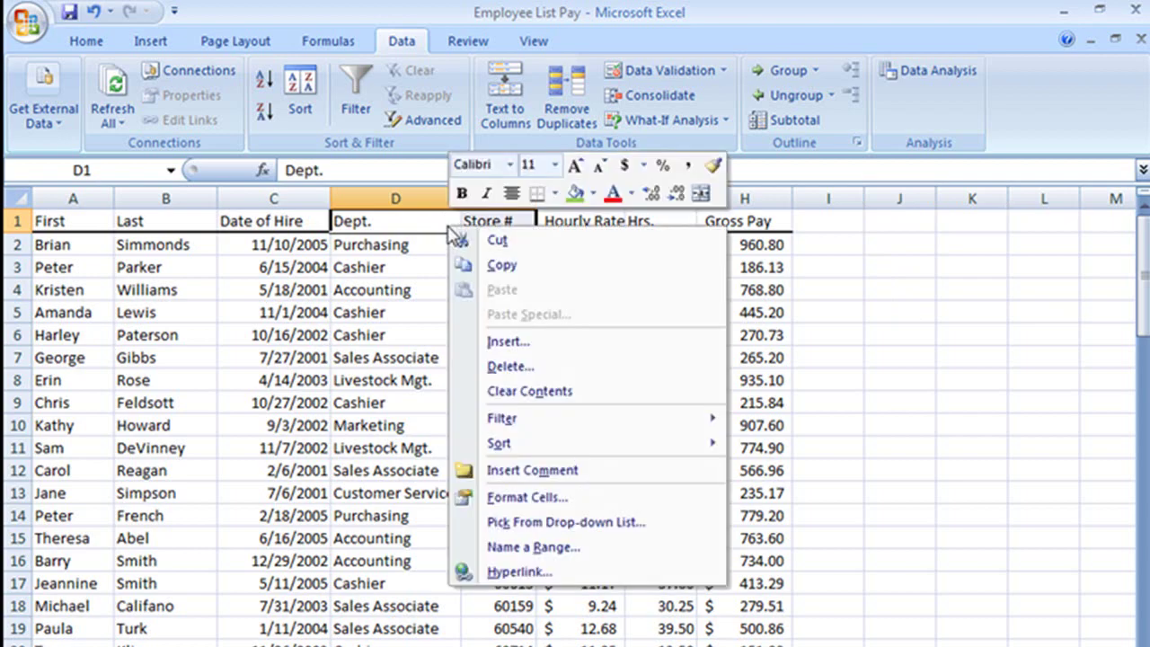
left_click(500, 267)
left_click(902, 222)
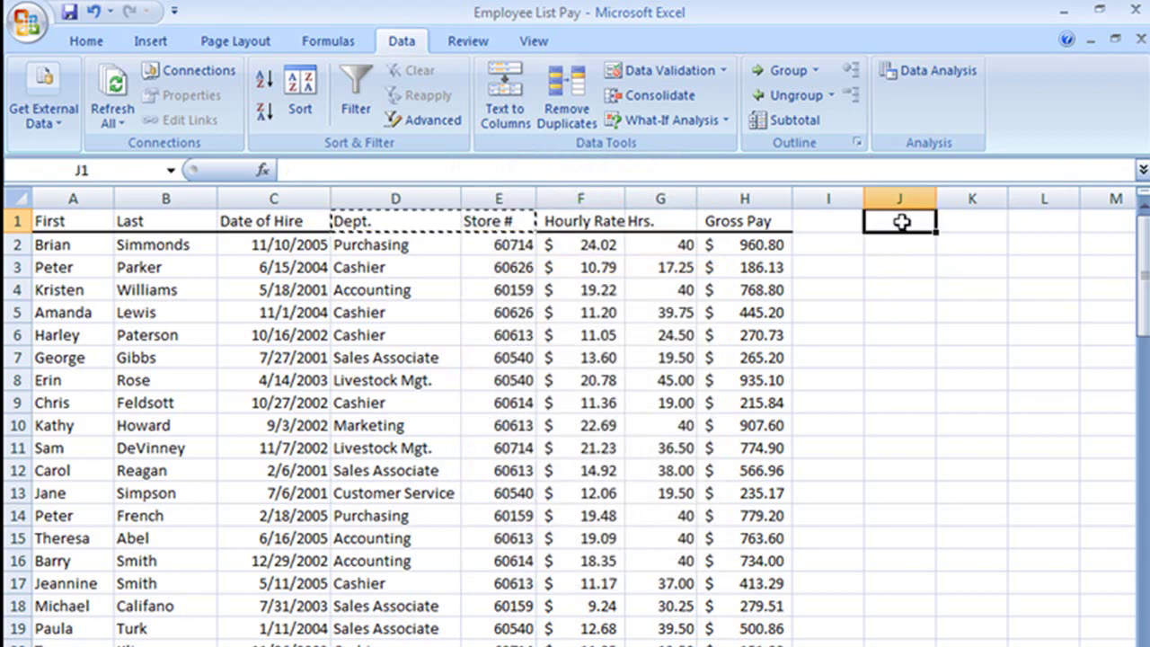
right_click(904, 225)
left_click(943, 286)
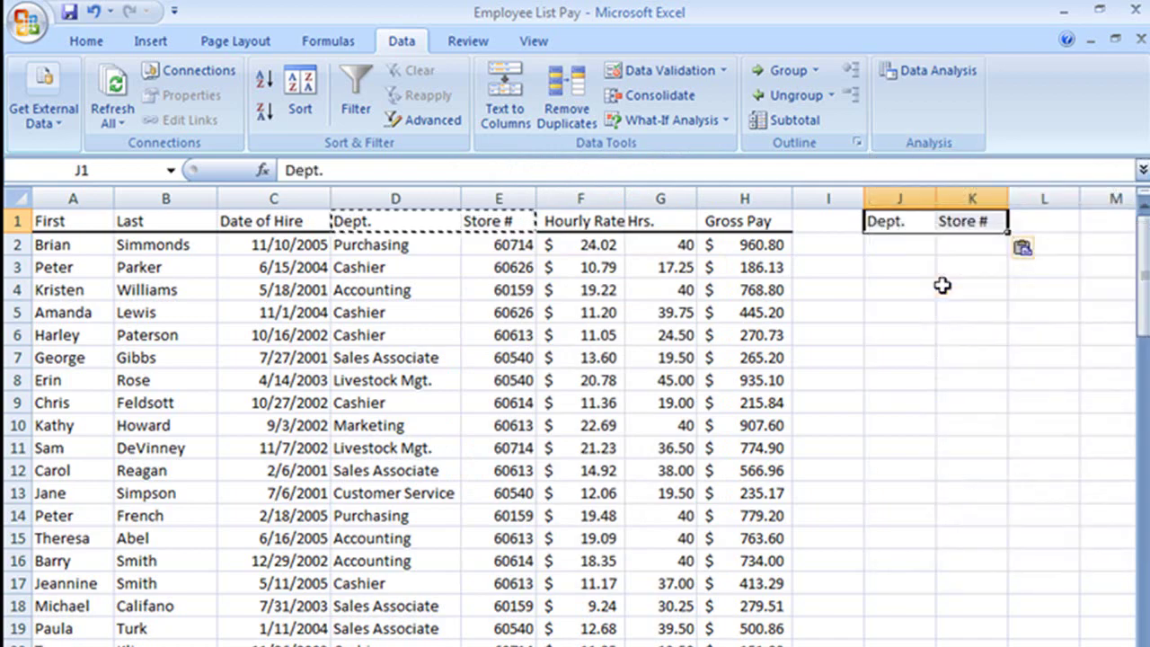
left_click(926, 286)
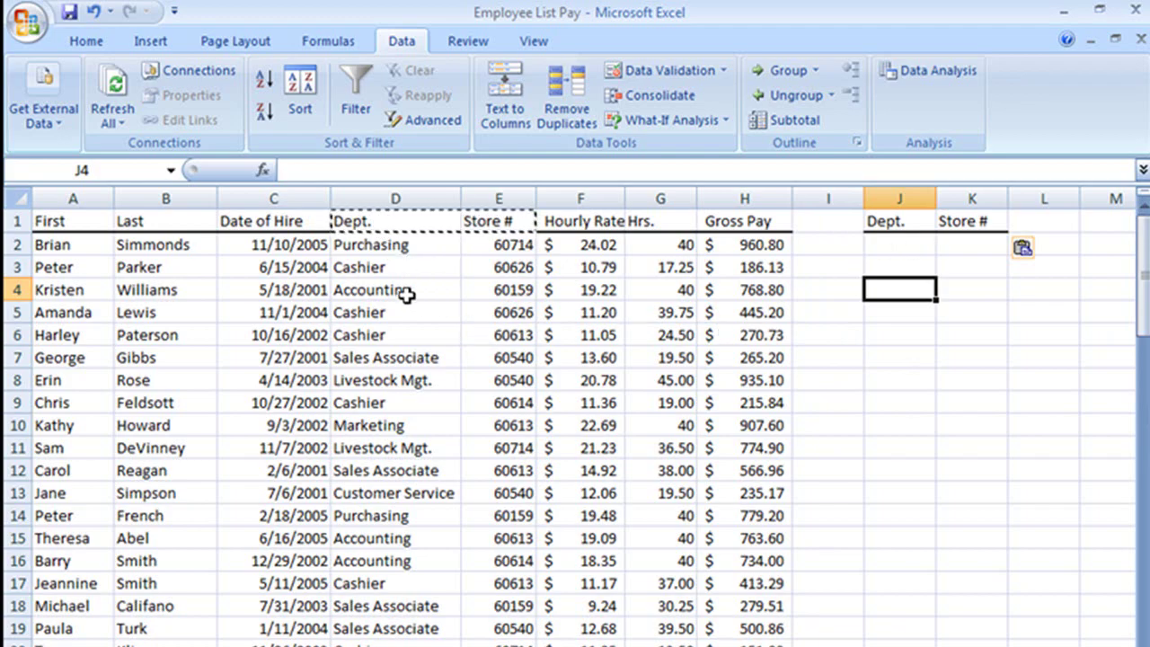
Copy Cashier from D3 into J2 and enter store 60159 in K2
left_click(393, 267)
right_click(393, 267)
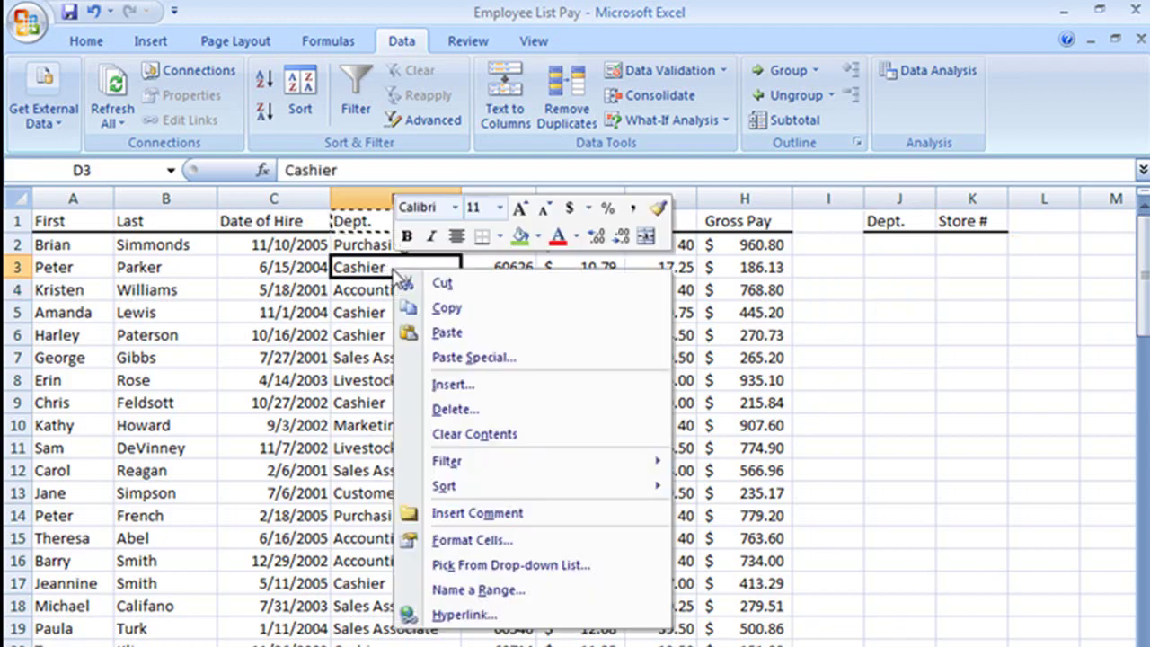
left_click(463, 310)
right_click(903, 248)
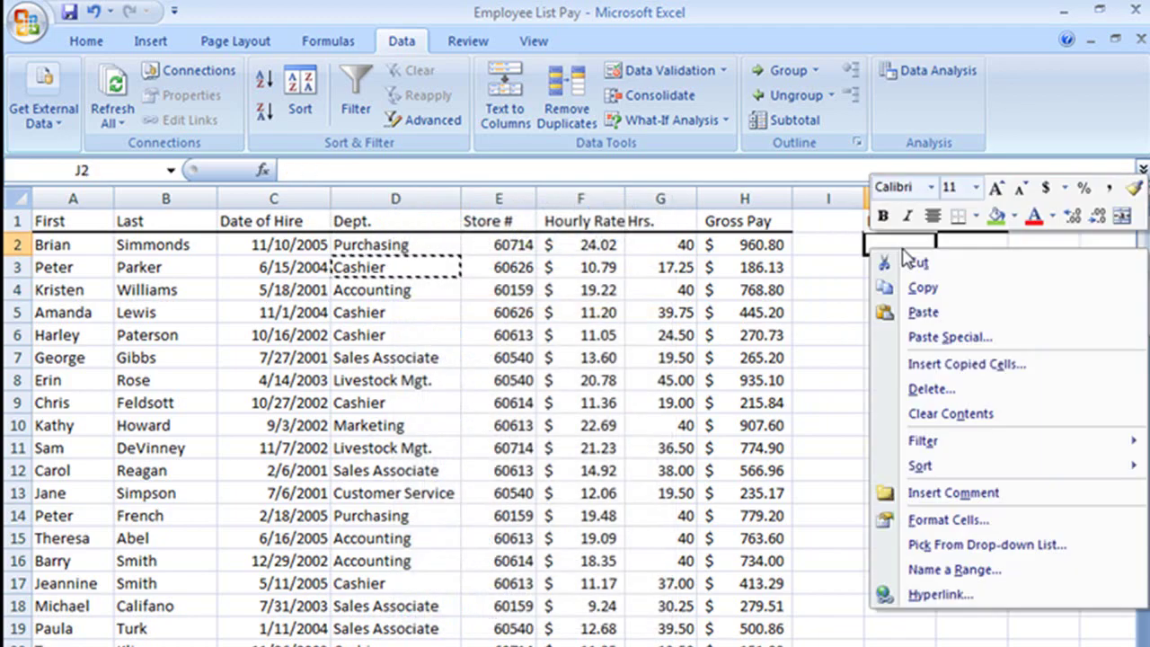
left_click(939, 315)
left_click(976, 245)
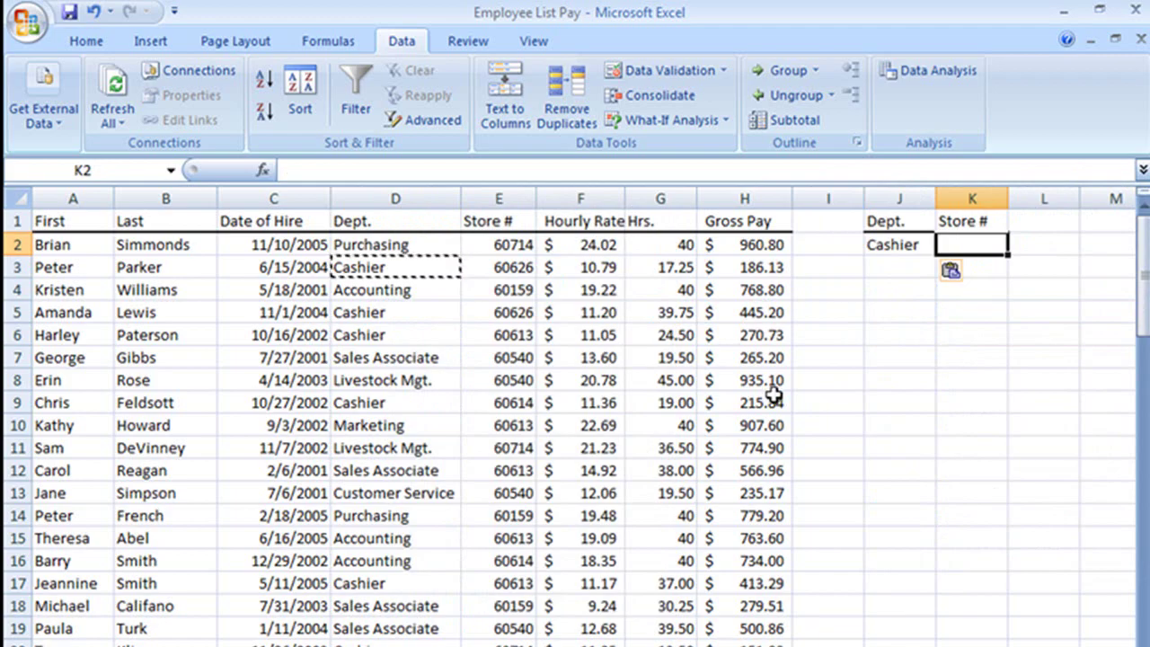
type("60159")
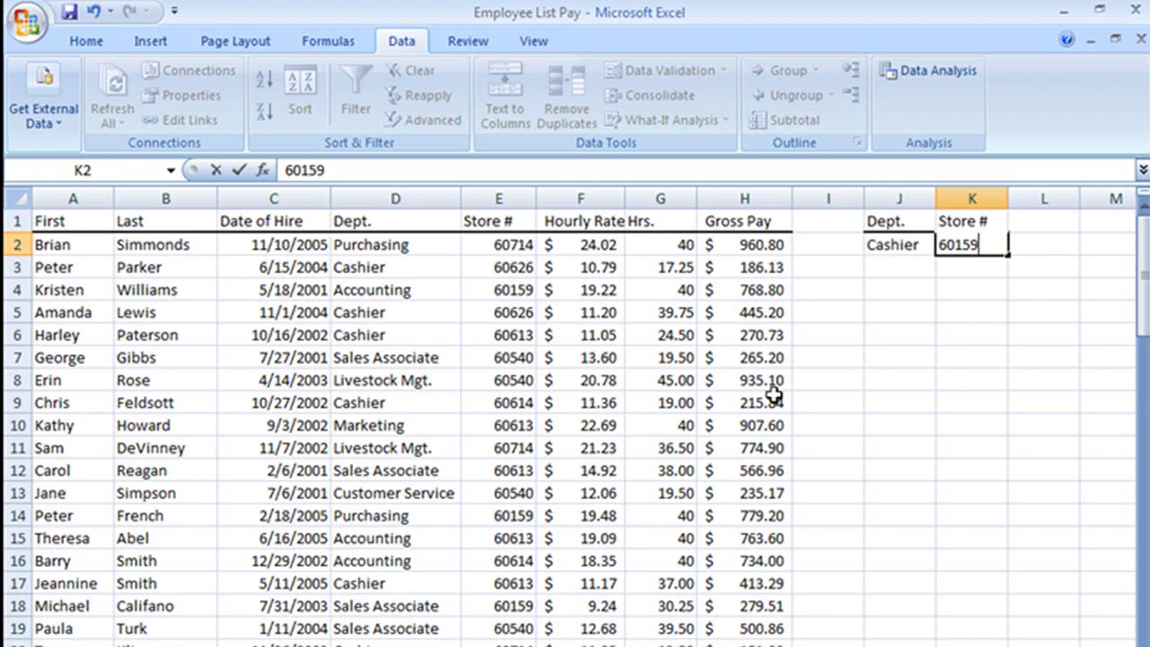
left_click(893, 267)
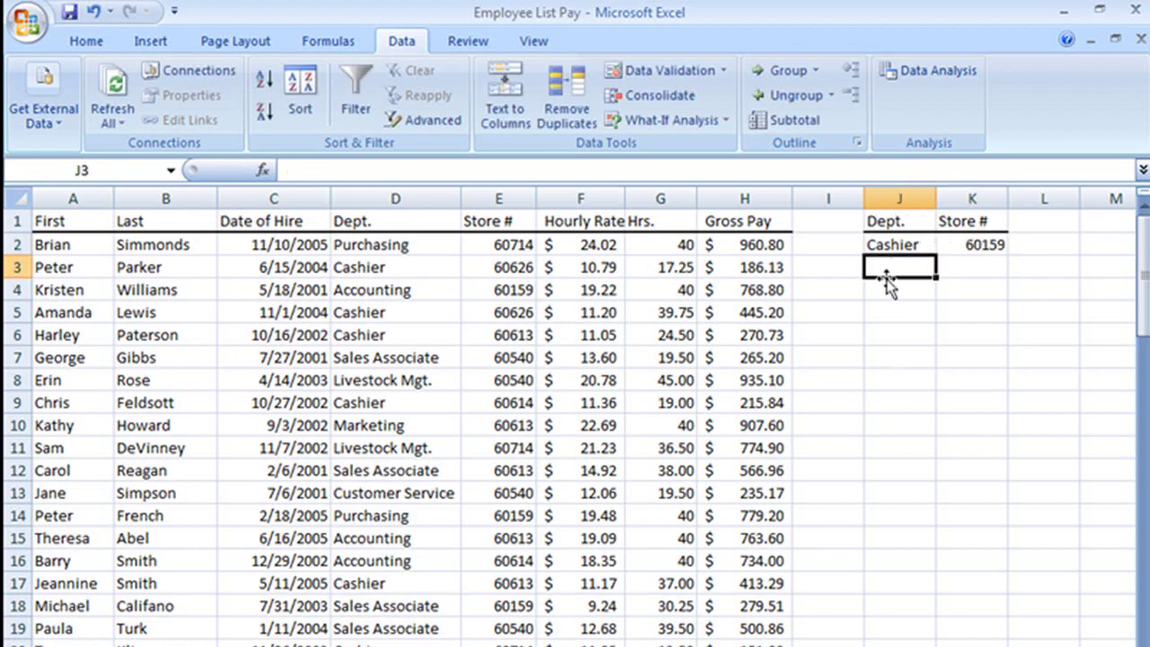
Copy Sales Associate from D7 into J3, enter 60614 in K3, and autofit column J
left_click(404, 357)
right_click(403, 357)
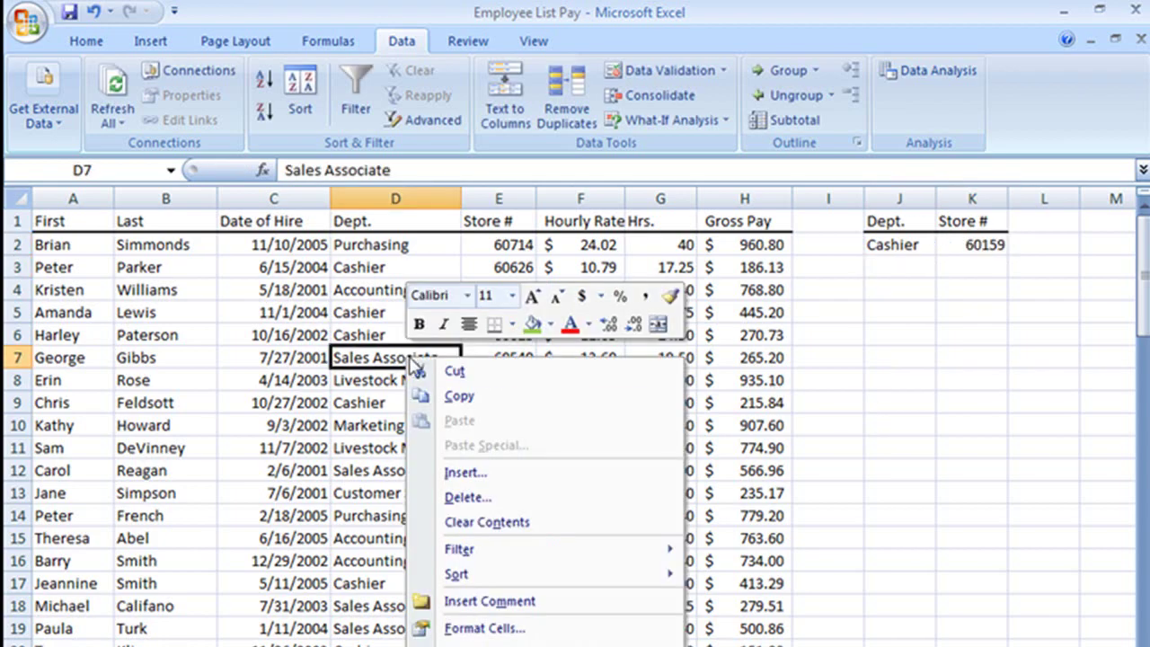
left_click(480, 395)
left_click(884, 267)
right_click(883, 266)
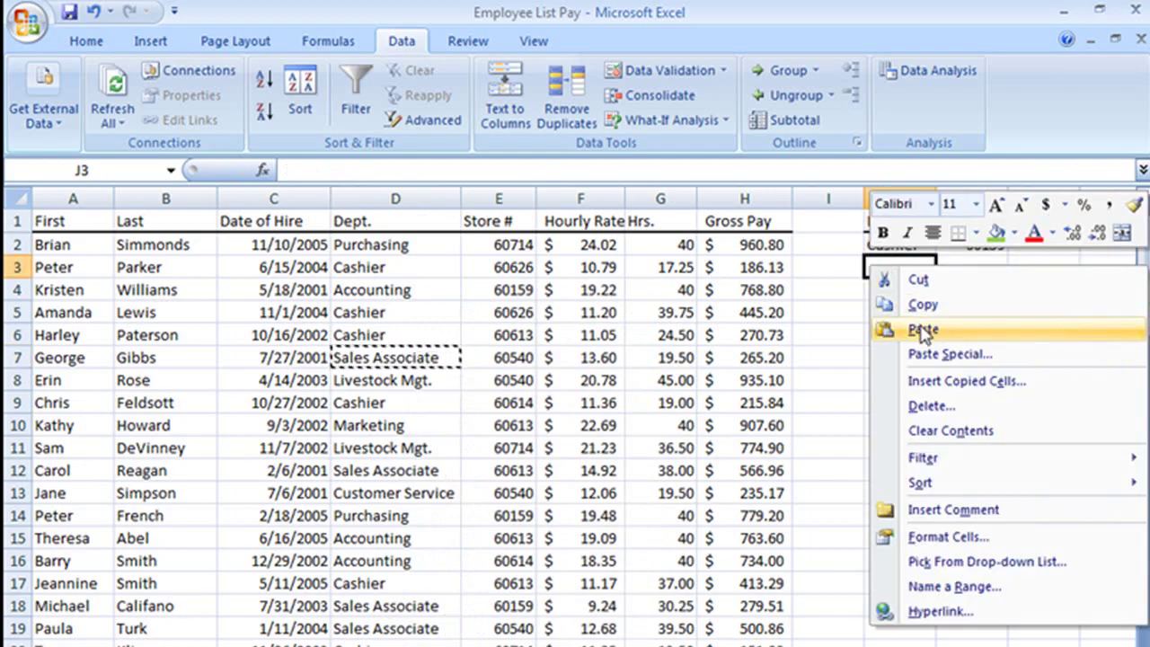
left_click(922, 329)
left_click(983, 264)
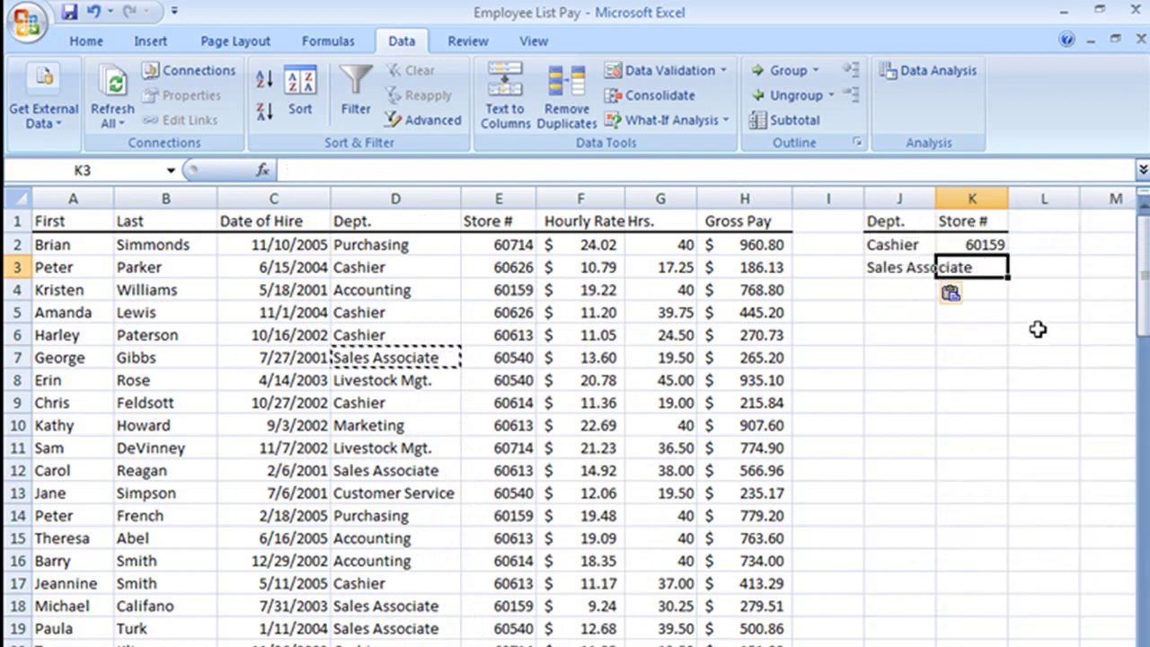
type("60614")
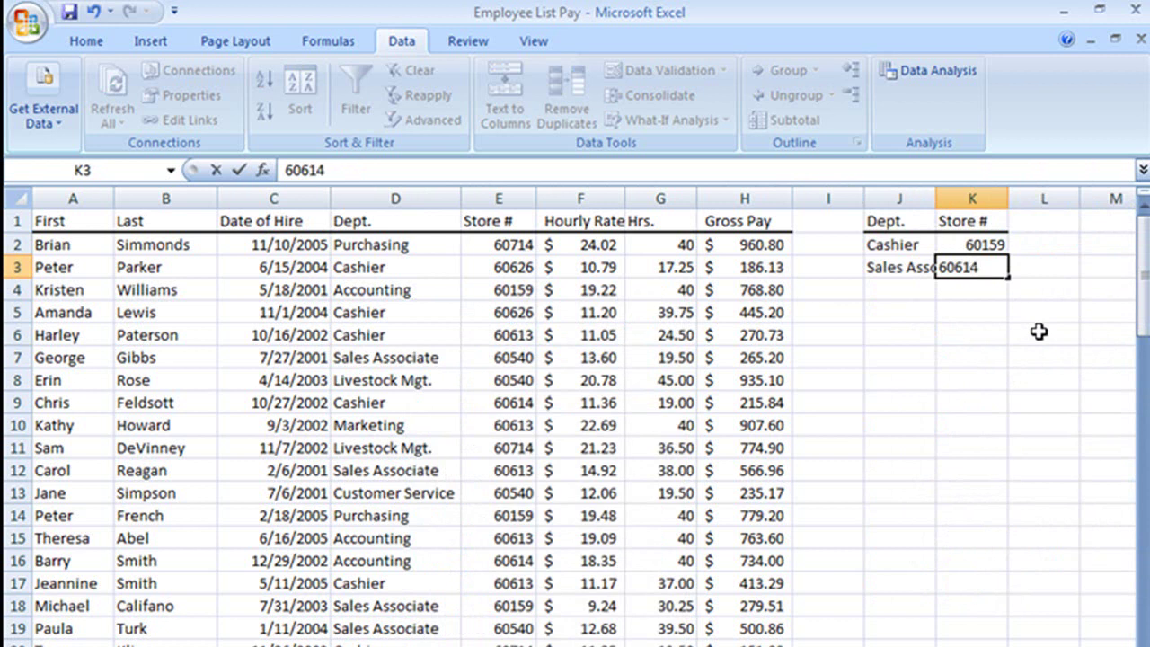
key("Return")
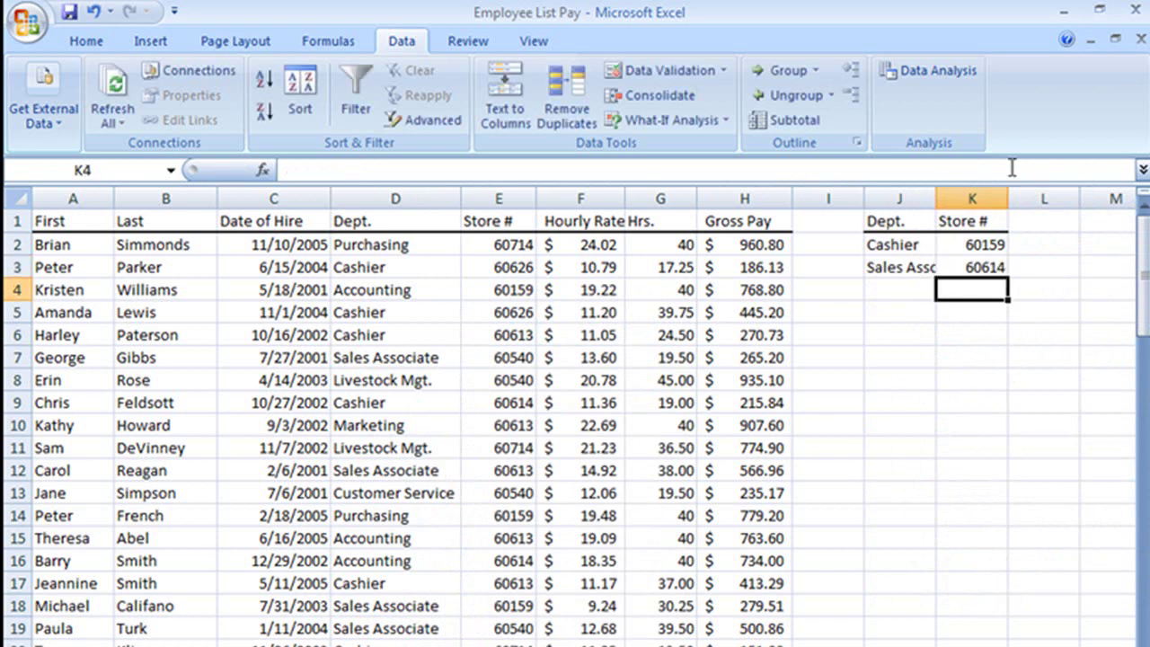
double_click(935, 198)
left_click(424, 340)
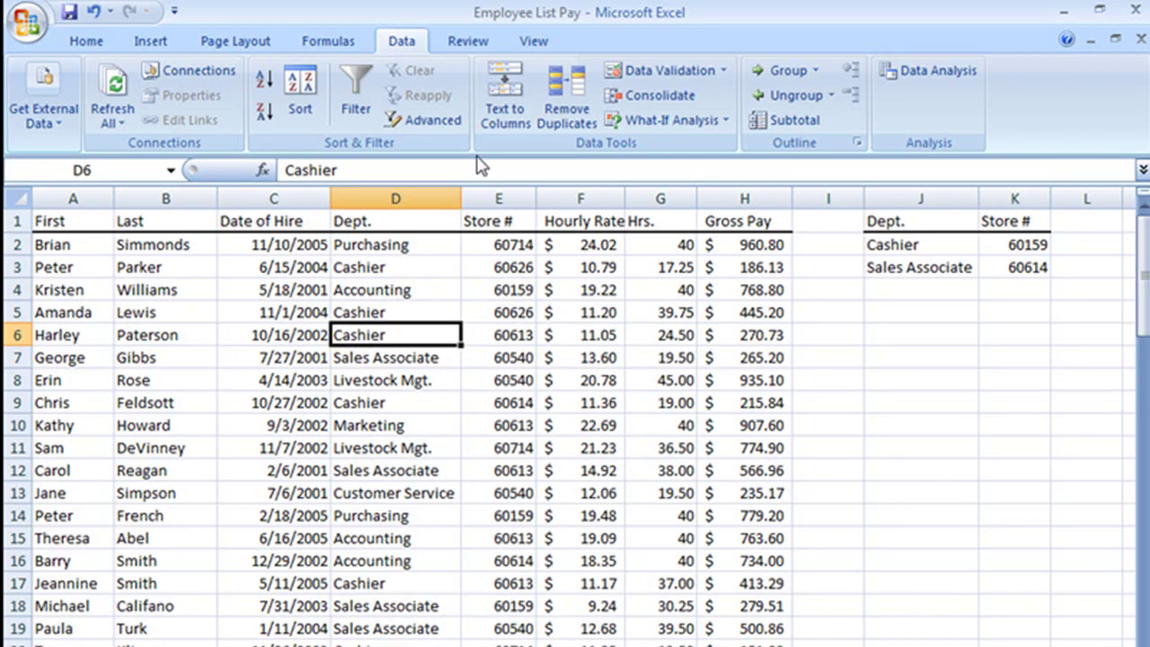
In Advanced Filter, keep in-place filtering of $A$1:$H$113 and set criteria range J1:K3
left_click(432, 122)
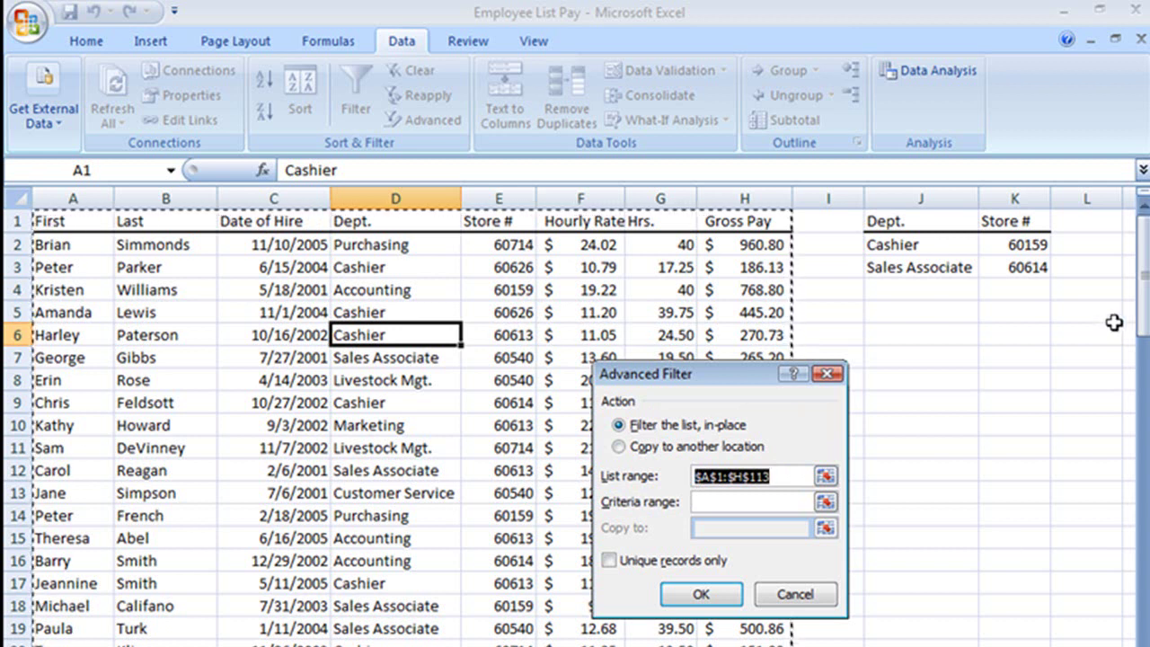
left_click_drag(1143, 269, 1146, 597)
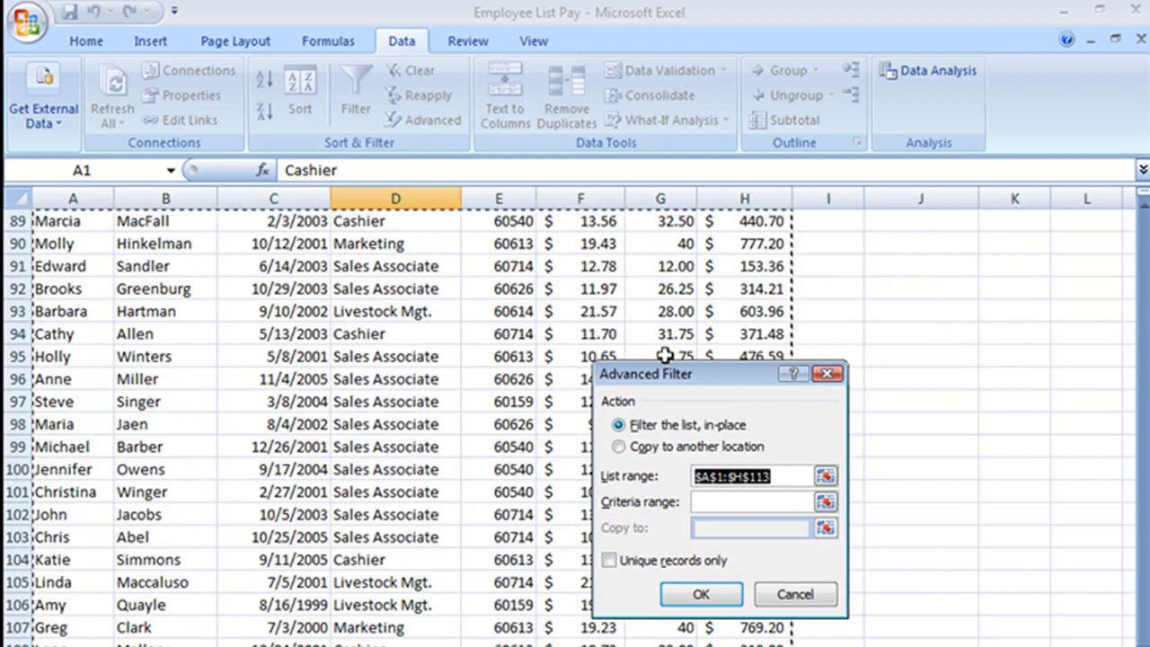
left_click_drag(1144, 580, 1144, 216)
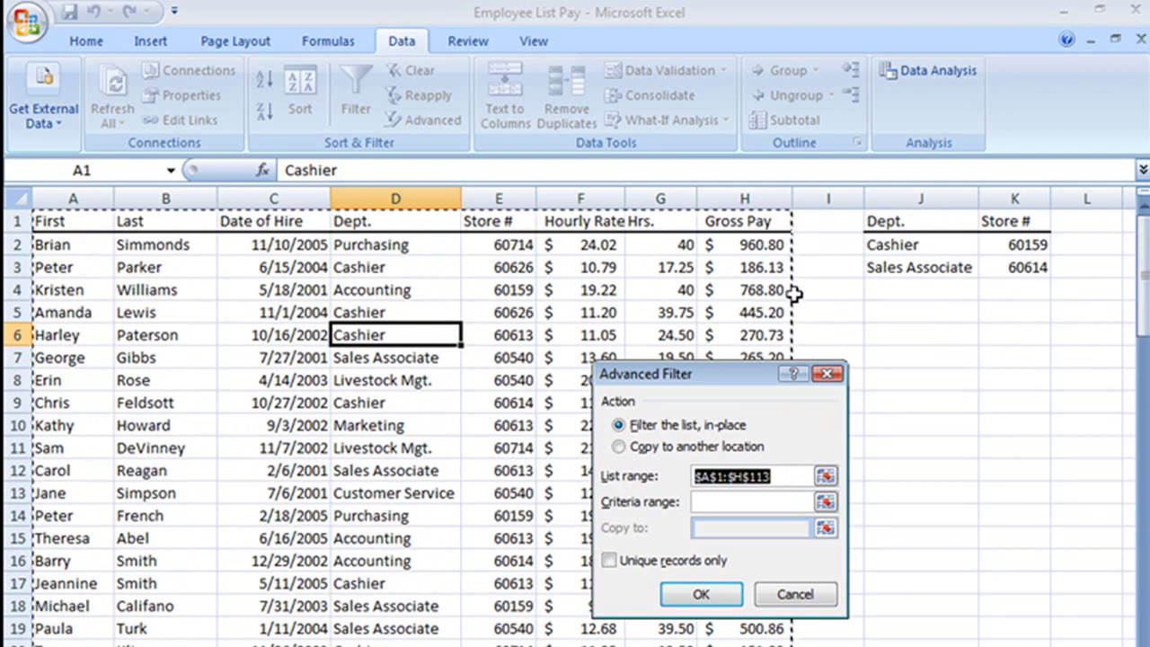
left_click(697, 504)
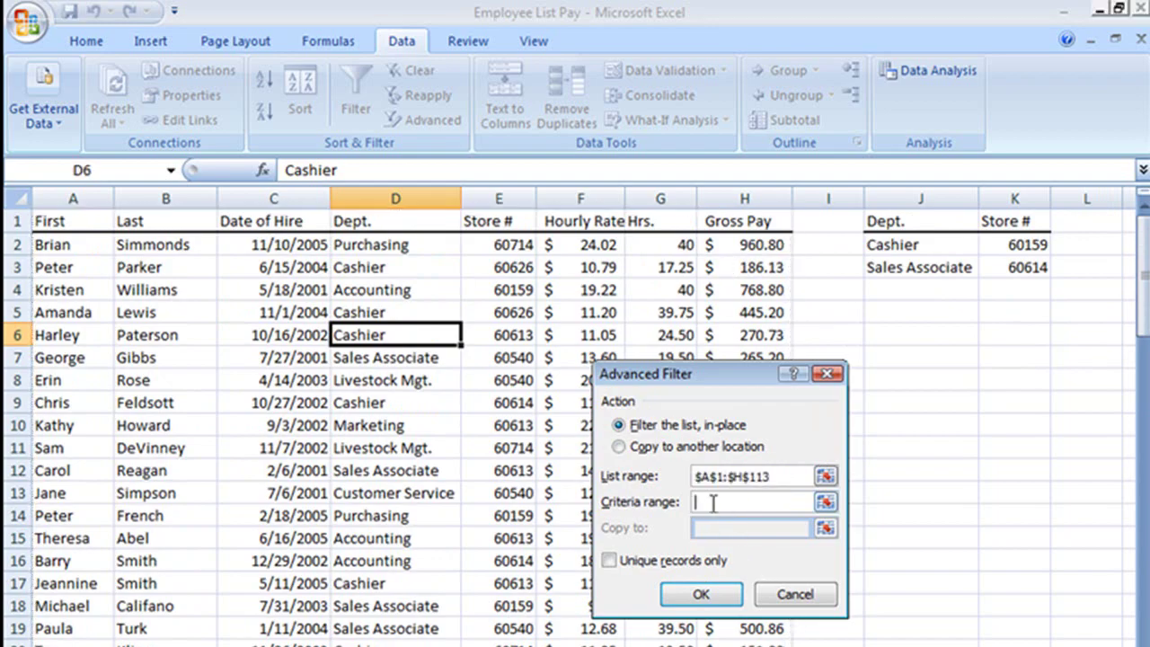
left_click(921, 222)
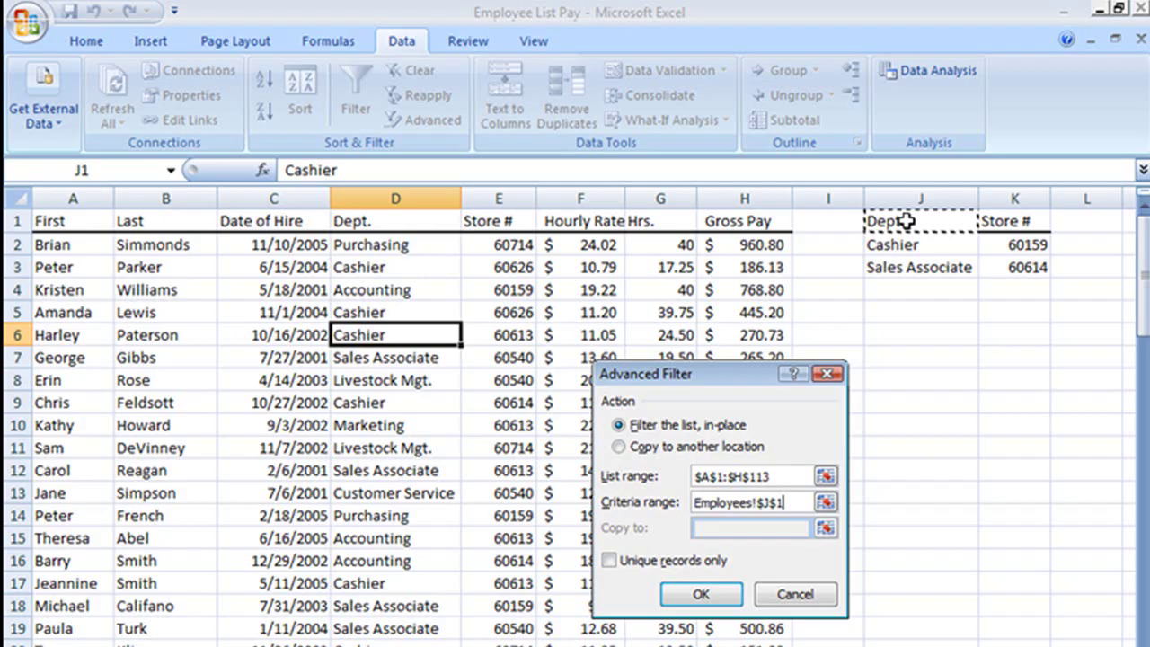
left_click_drag(906, 222, 1018, 276)
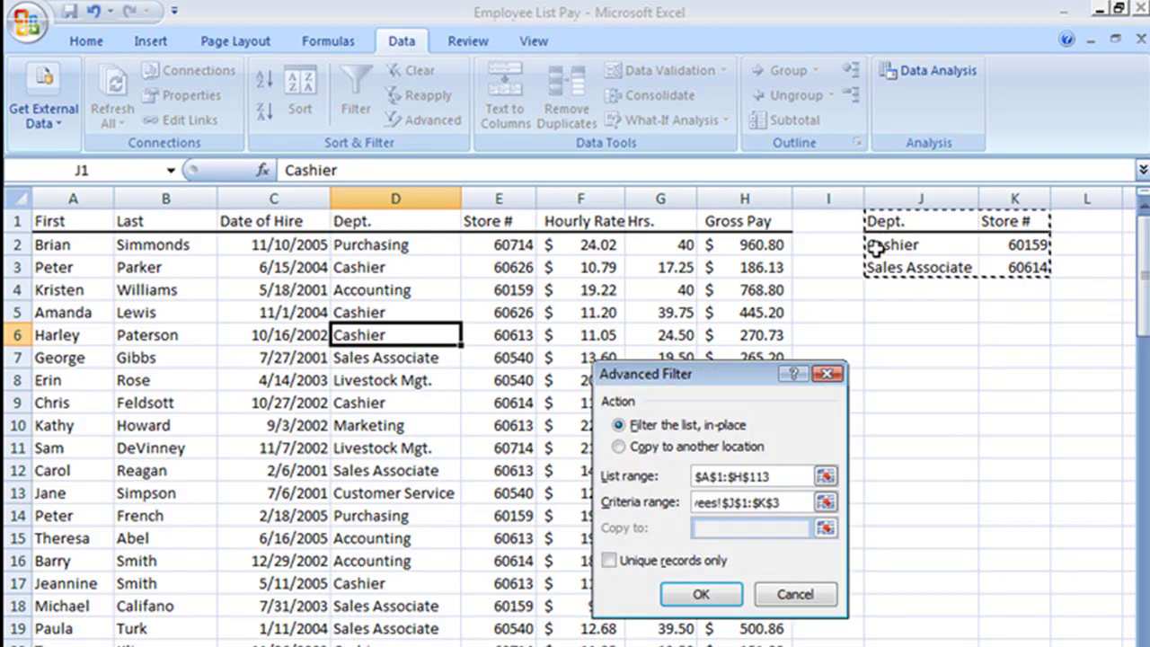
Apply the advanced filter, then sort the filtered rows by Dept. ascending
left_click(702, 597)
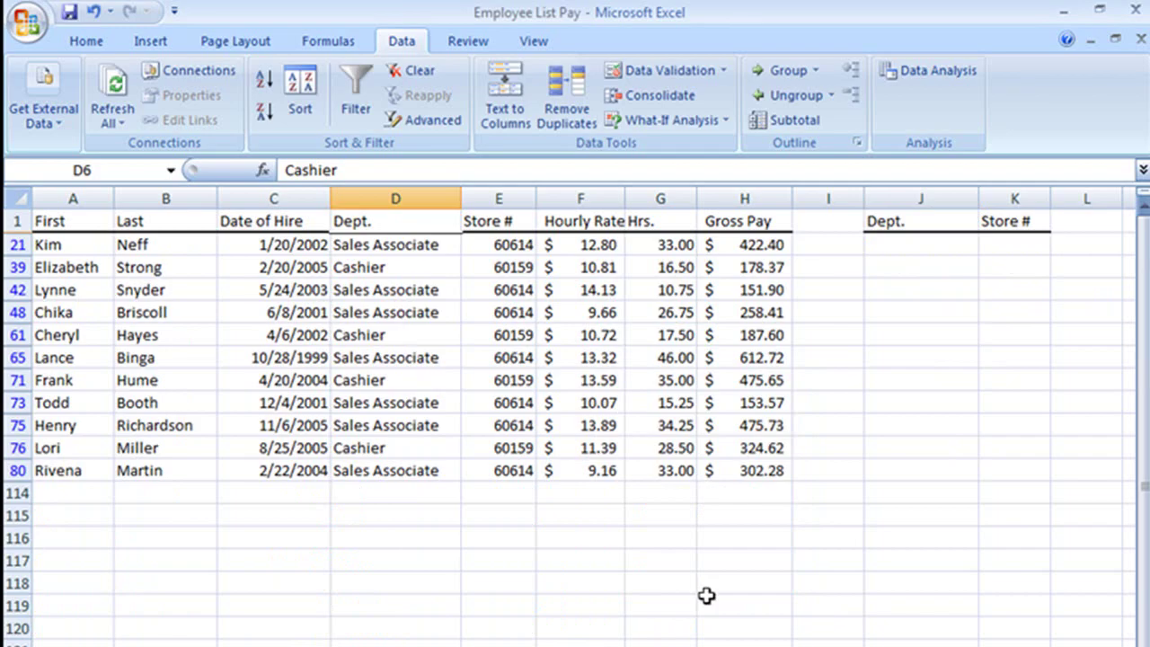
left_click(400, 287)
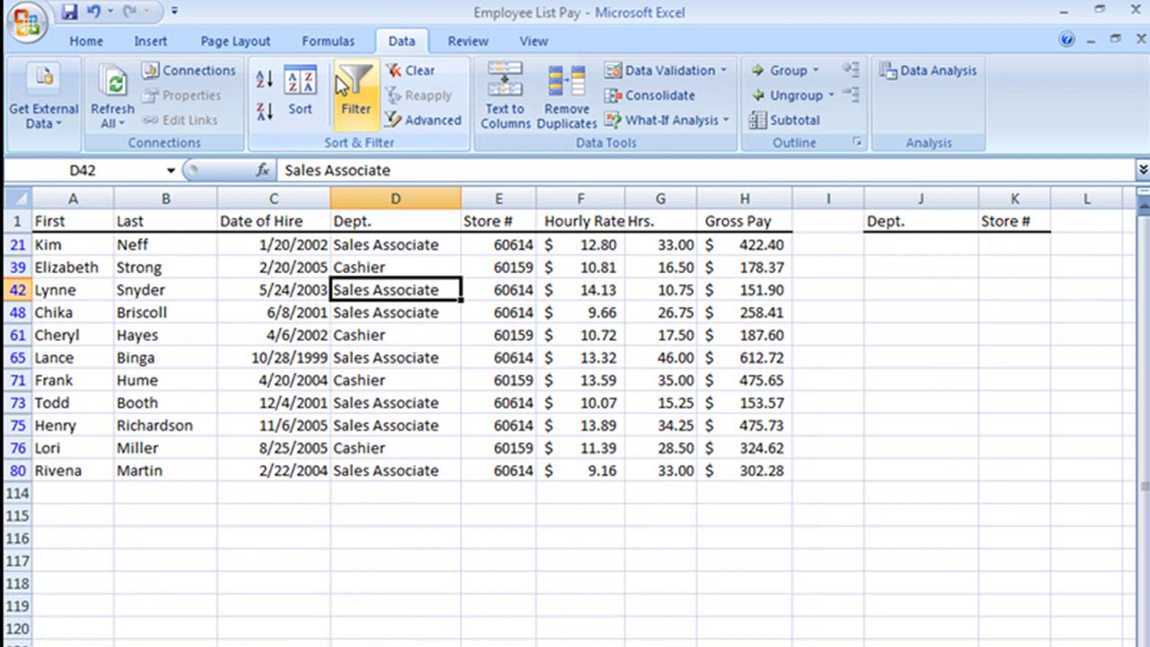
left_click(264, 81)
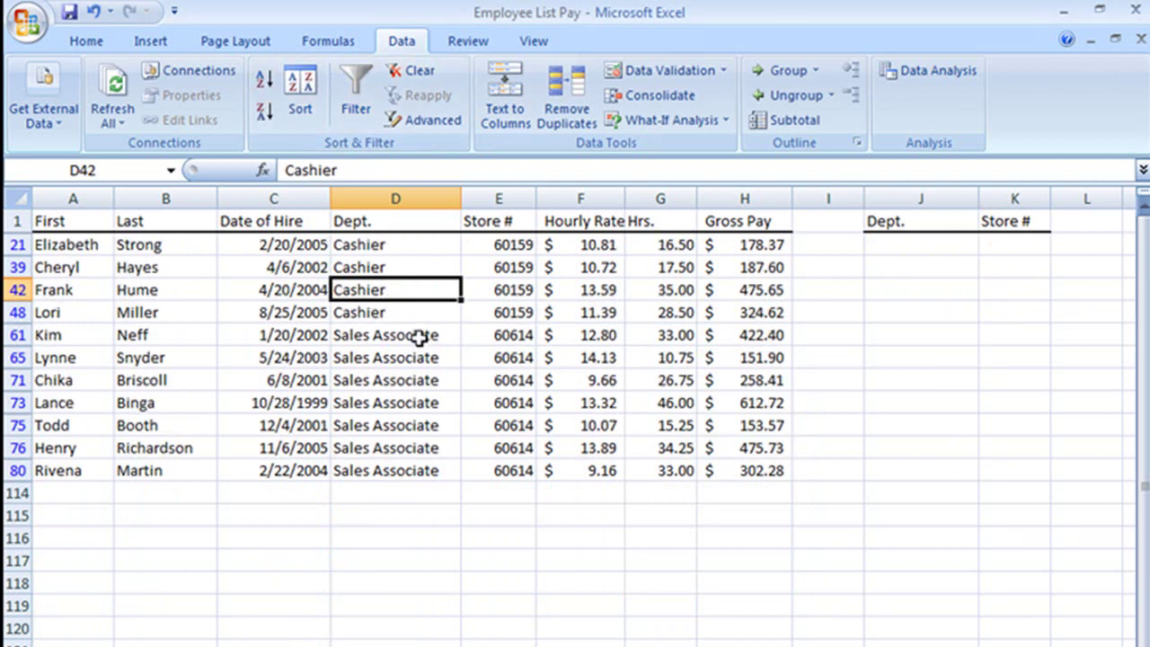
left_click(400, 397)
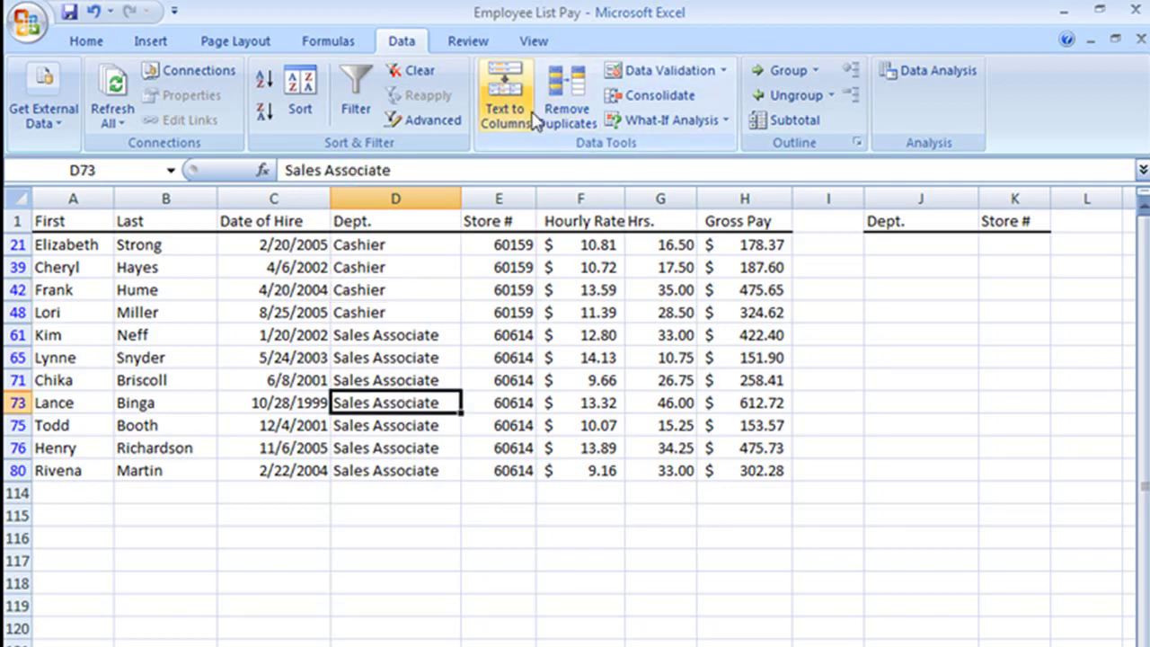
Clear the filter and copy the Cashier criterion from J2 into J4
left_click(409, 72)
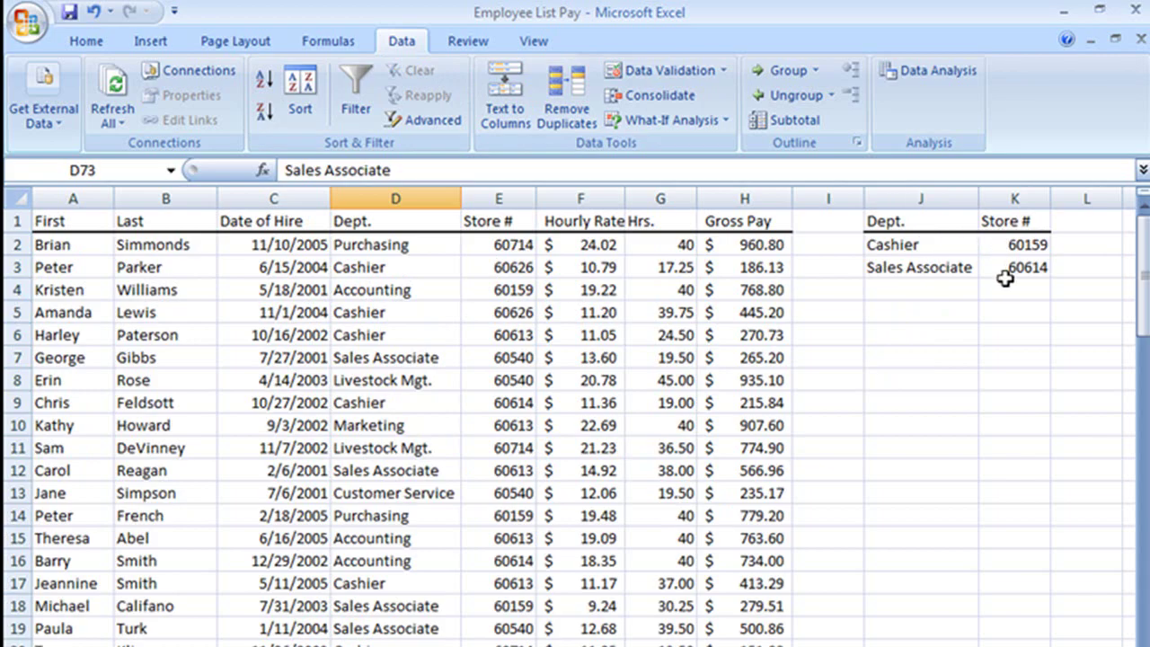
left_click(929, 289)
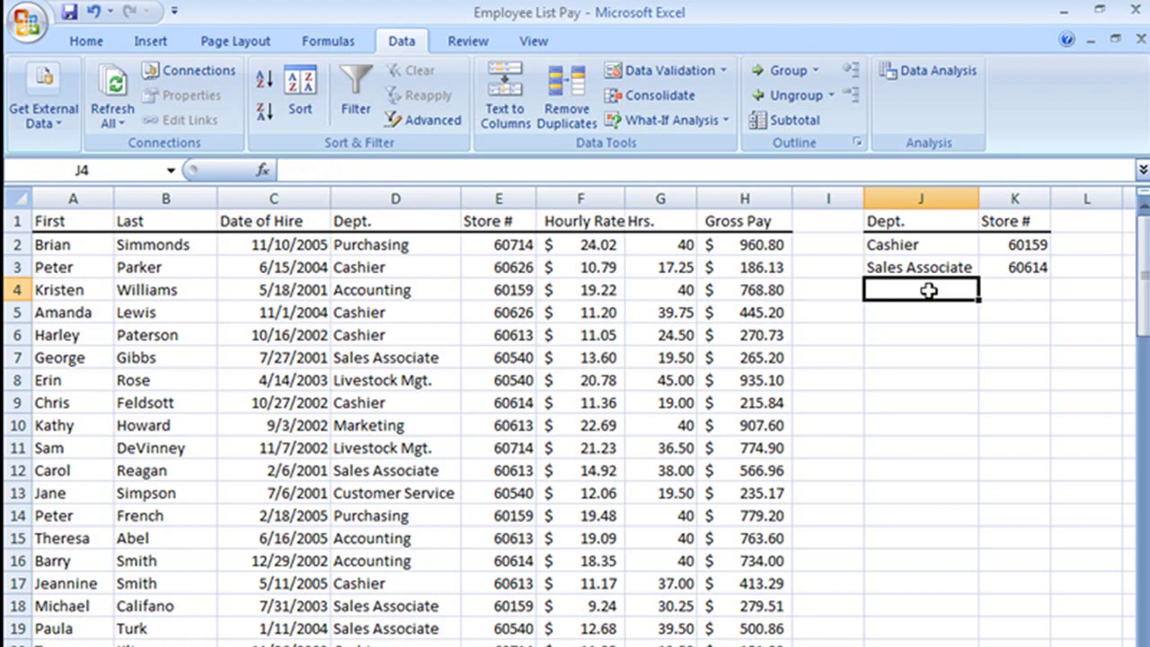
left_click(935, 245)
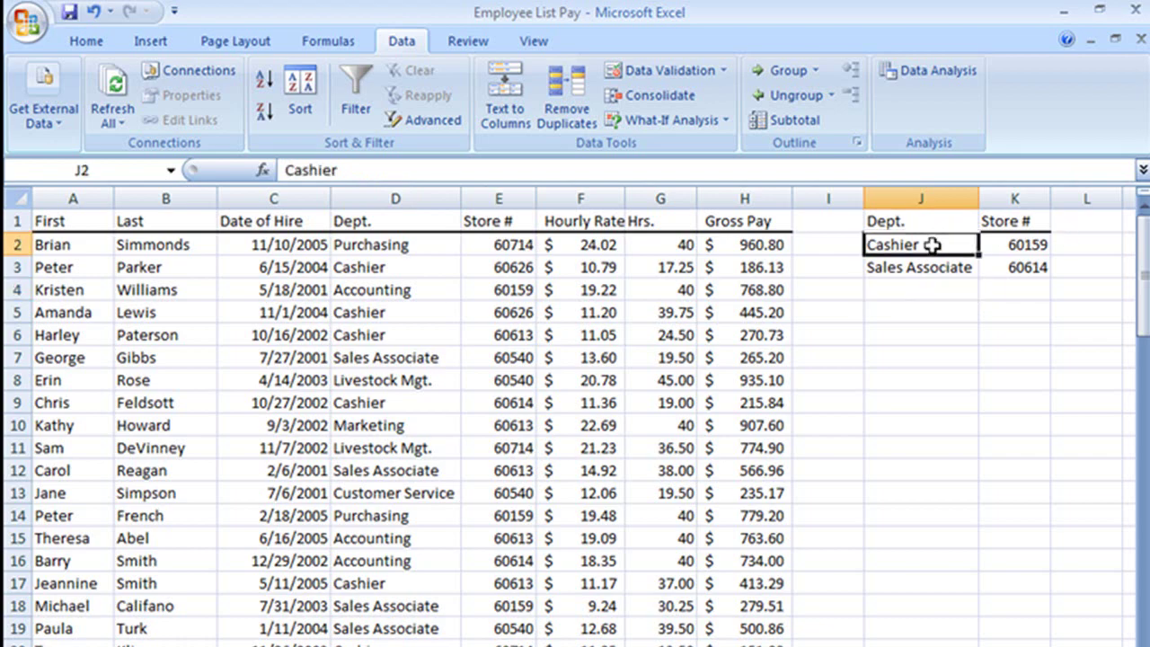
right_click(935, 248)
left_click(778, 289)
right_click(907, 292)
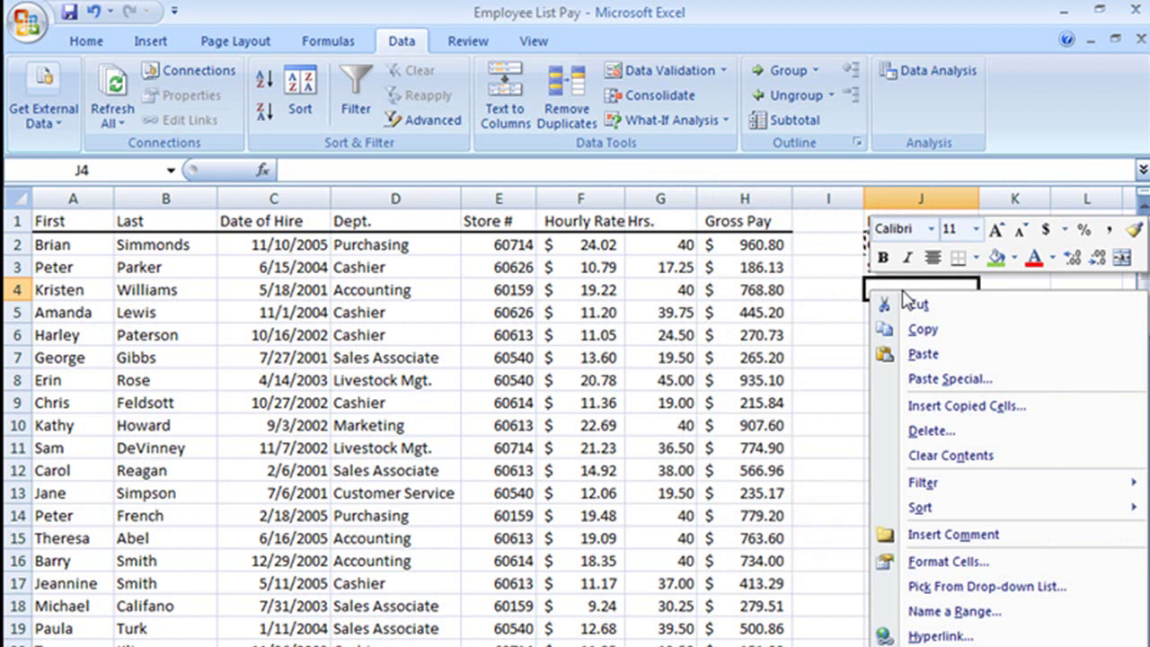
left_click(962, 354)
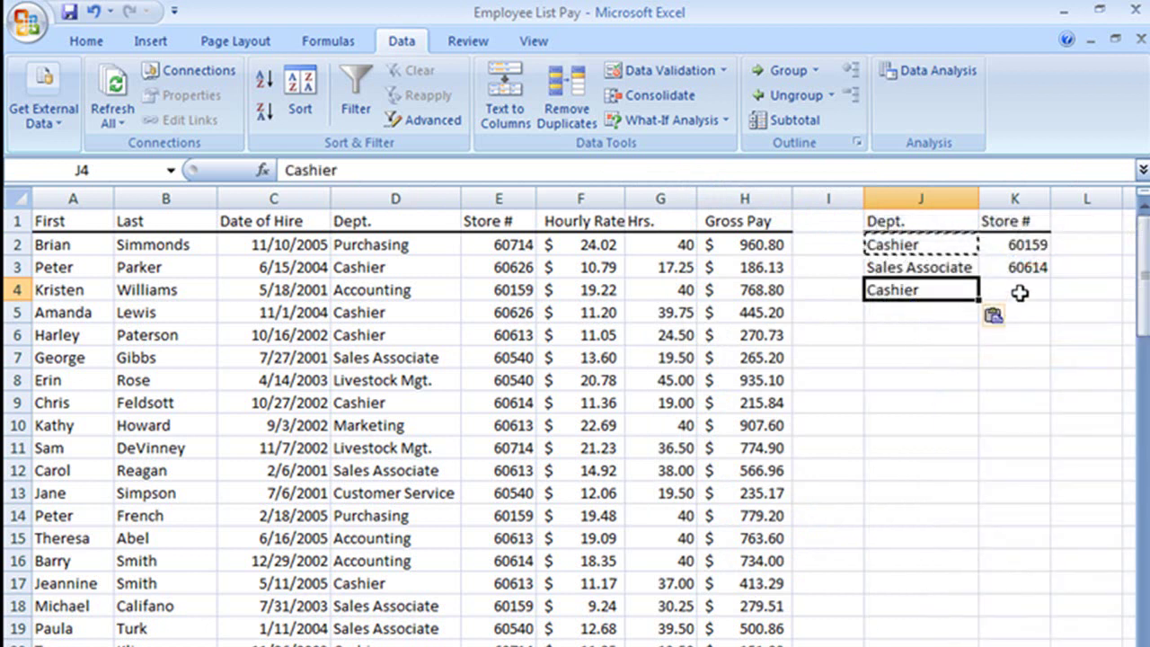
Copy store number 60614 from K3 into K4 and end the copy mode
left_click(1020, 291)
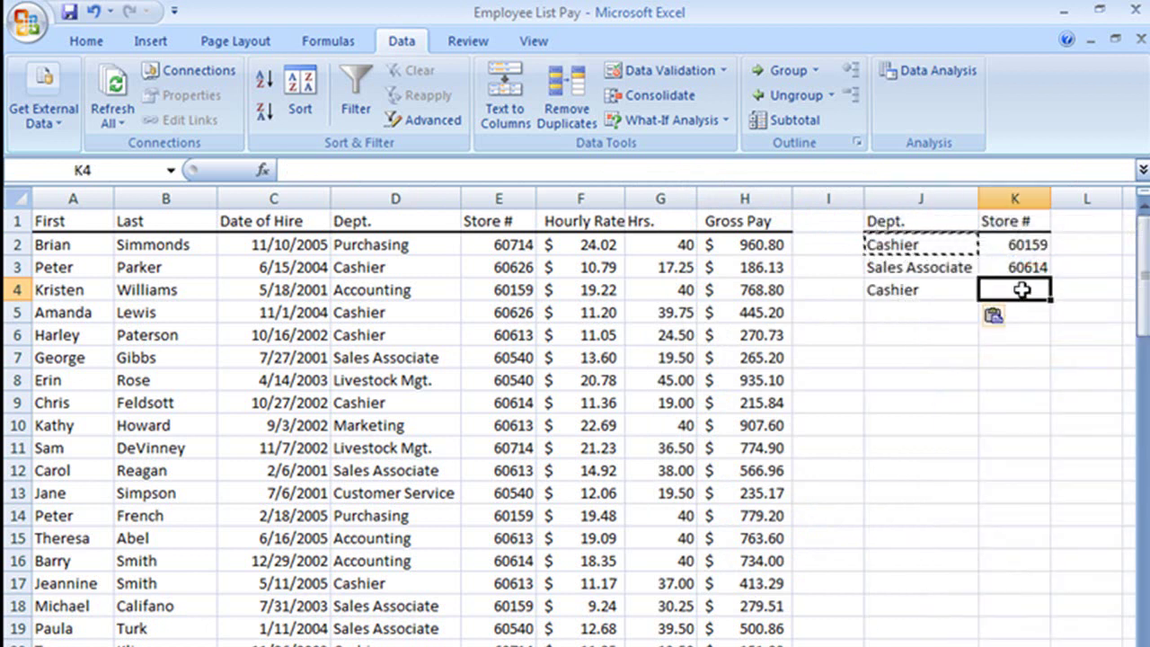
left_click(1028, 266)
right_click(1032, 267)
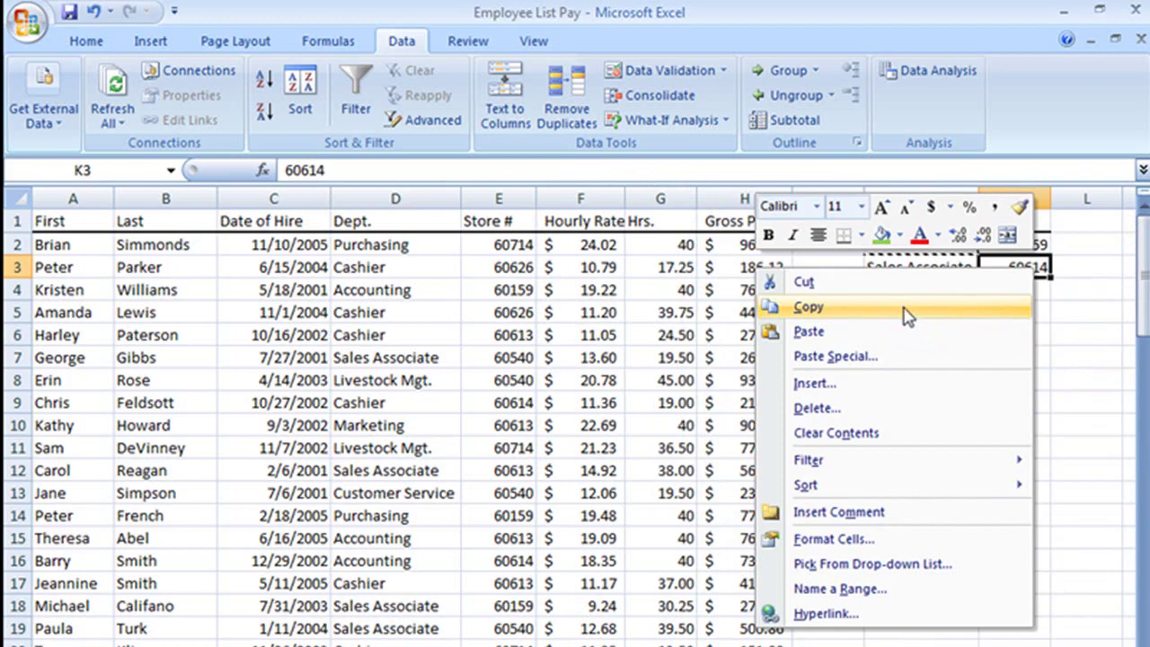
left_click(903, 310)
right_click(1026, 296)
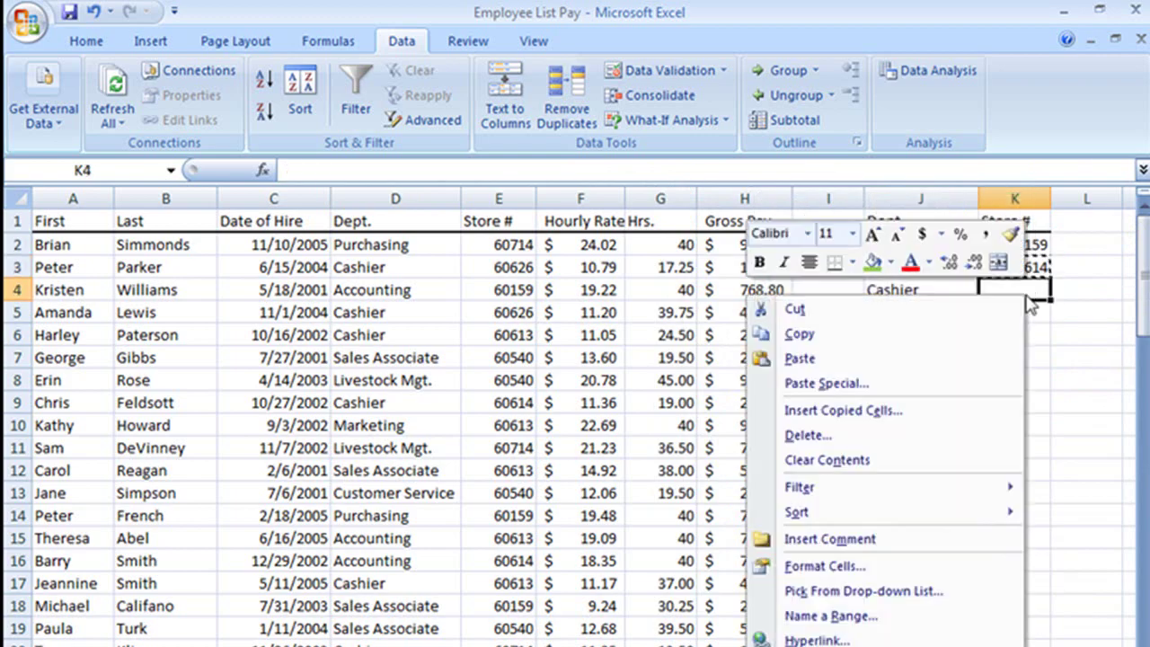
left_click(924, 359)
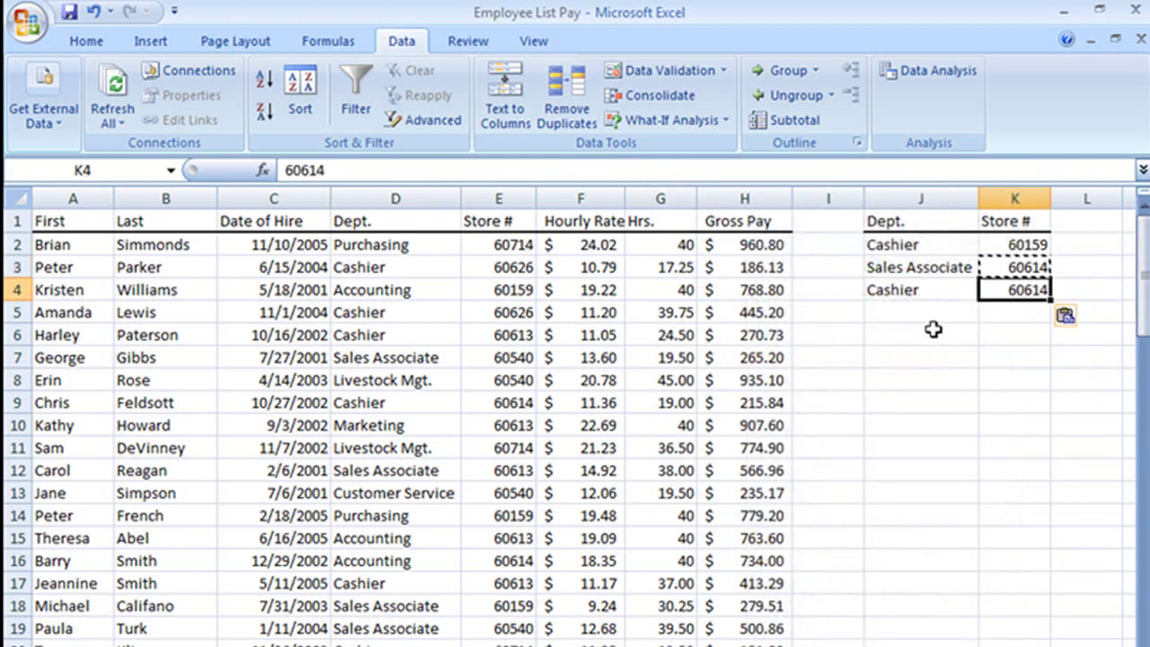
key("Escape")
left_click(986, 351)
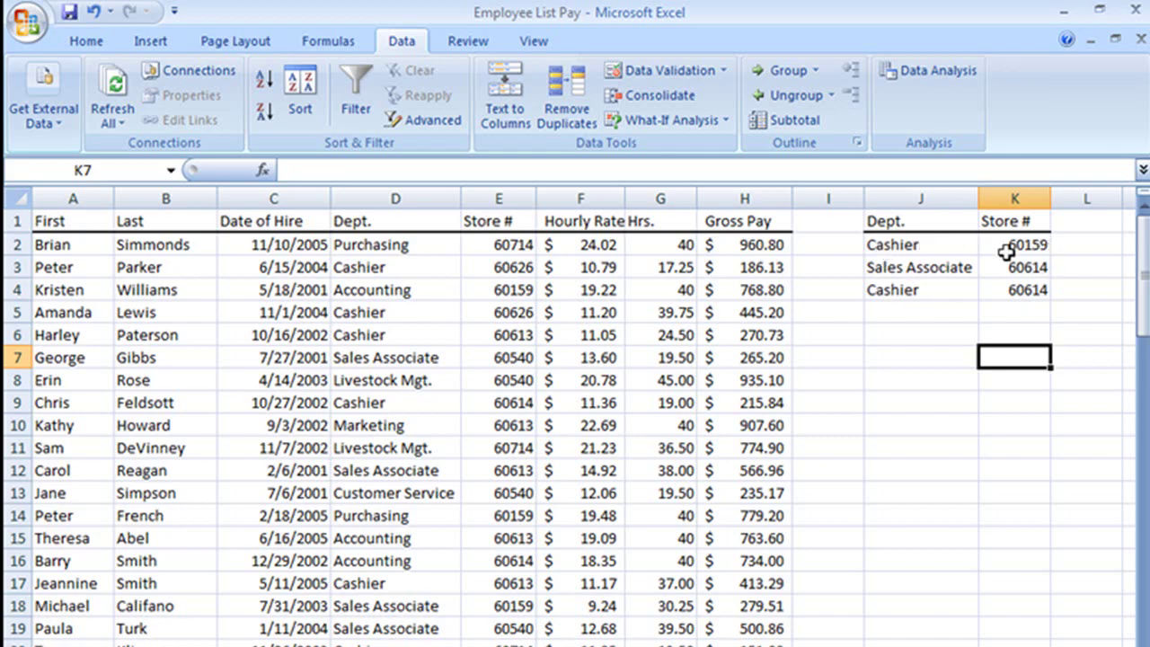
Rerun Advanced Filter in place with the criteria range changed to J1:K4
left_click(429, 405)
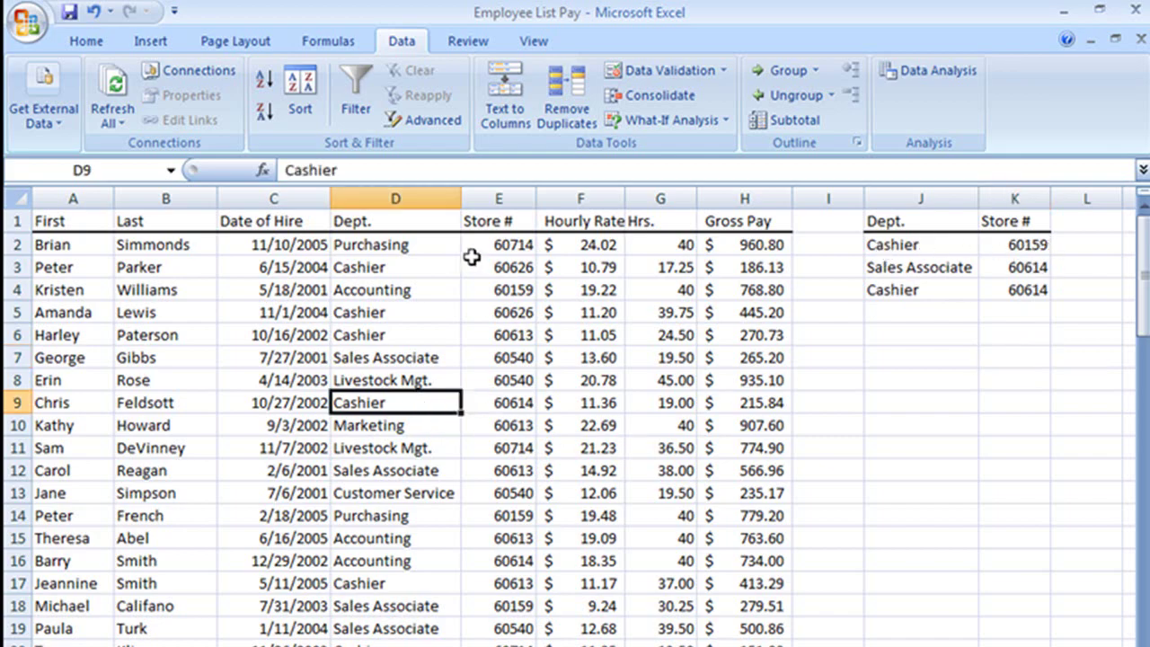
left_click(436, 124)
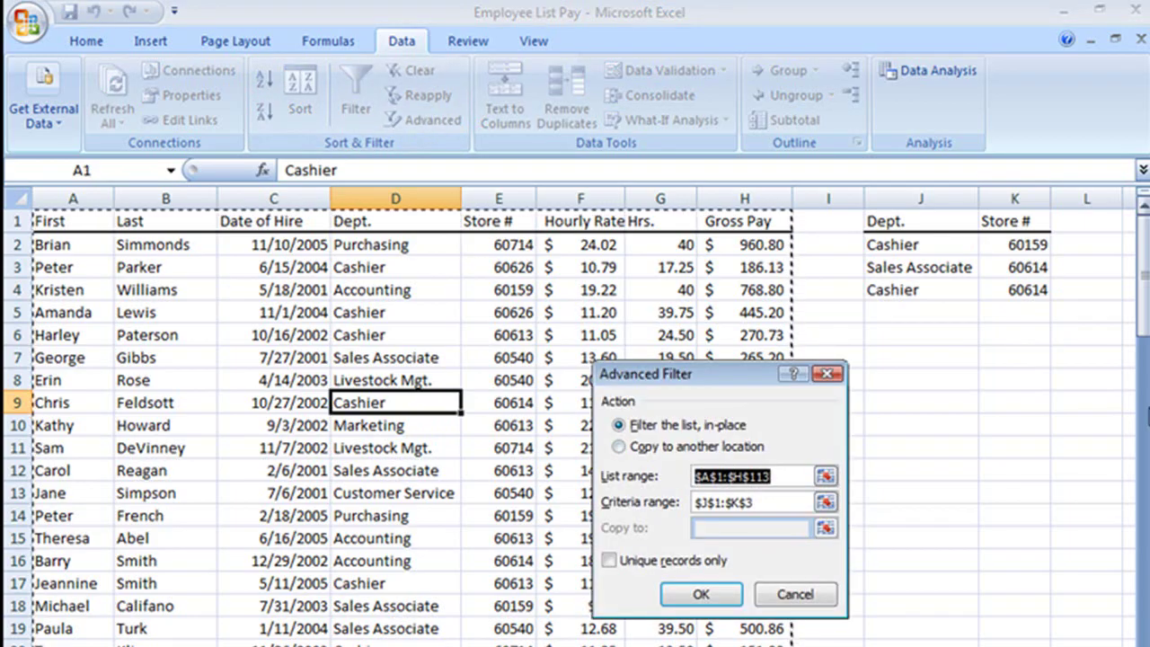
left_click_drag(1143, 269, 1144, 403)
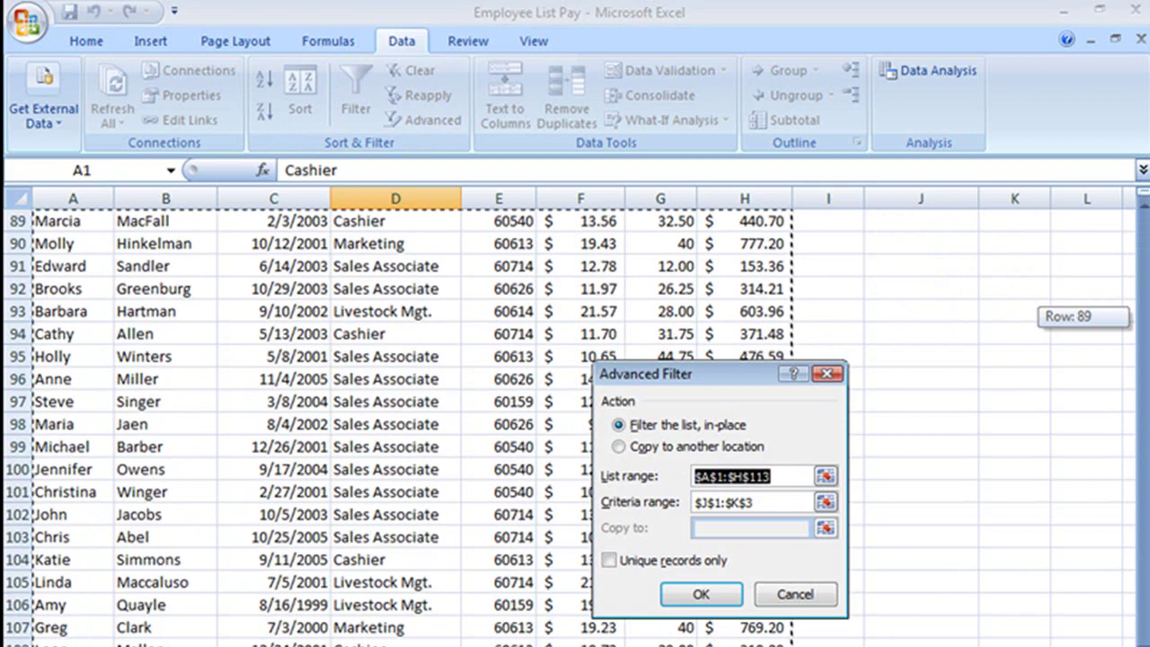
left_click_drag(1143, 316, 1117, 300)
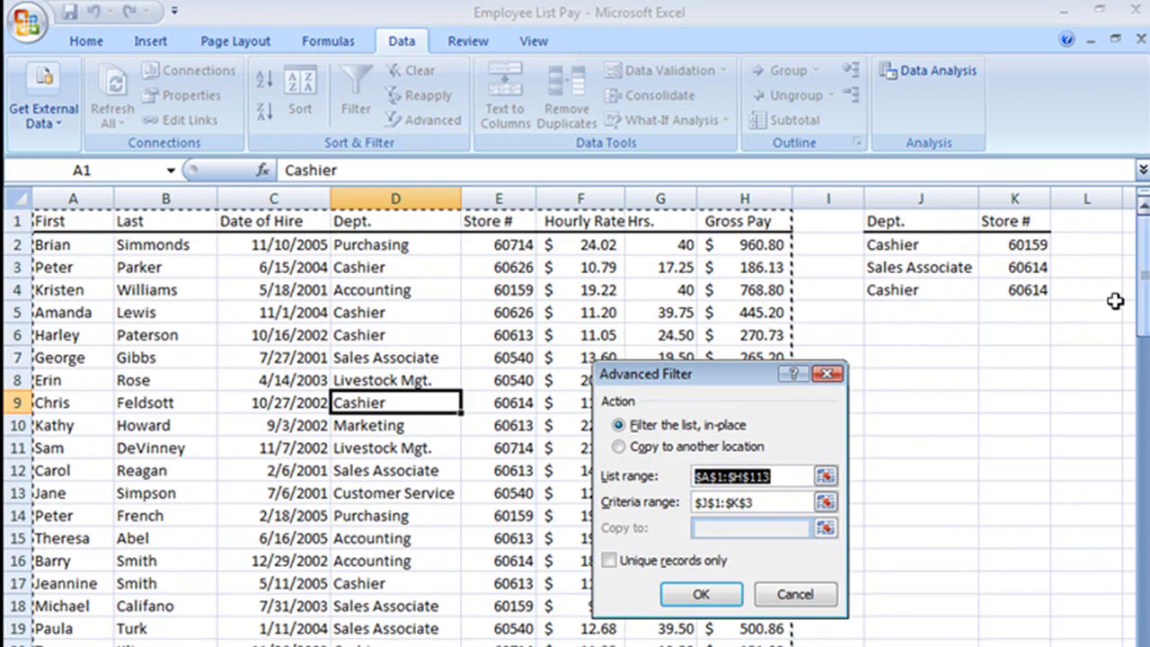
left_click(825, 503)
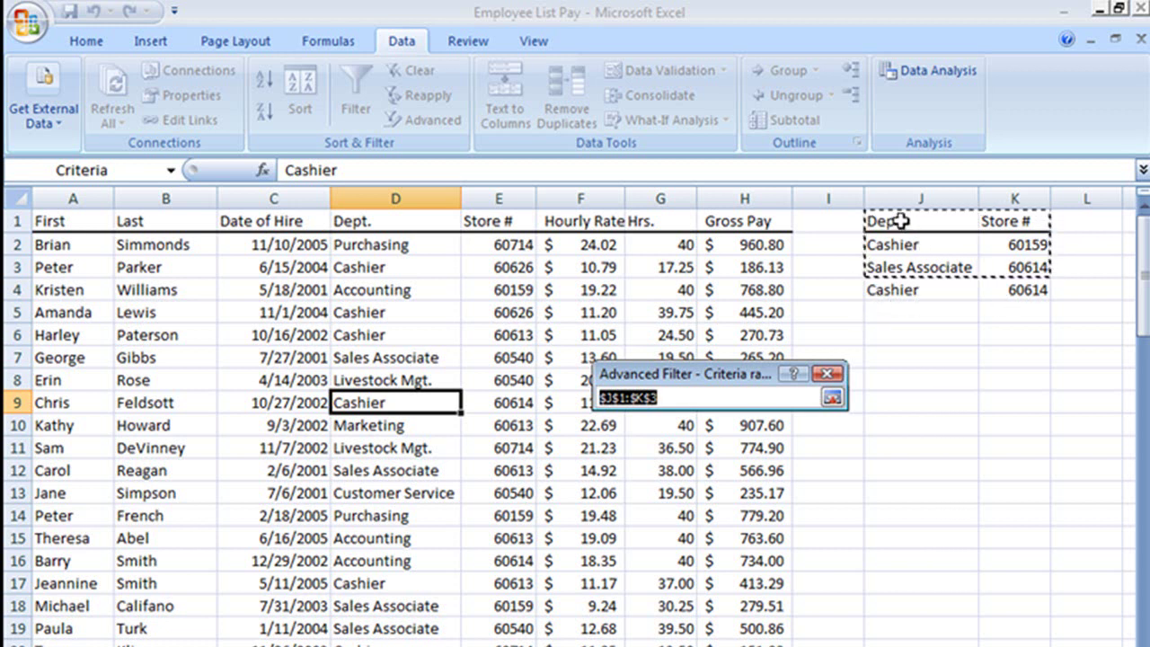
left_click_drag(901, 221, 1014, 296)
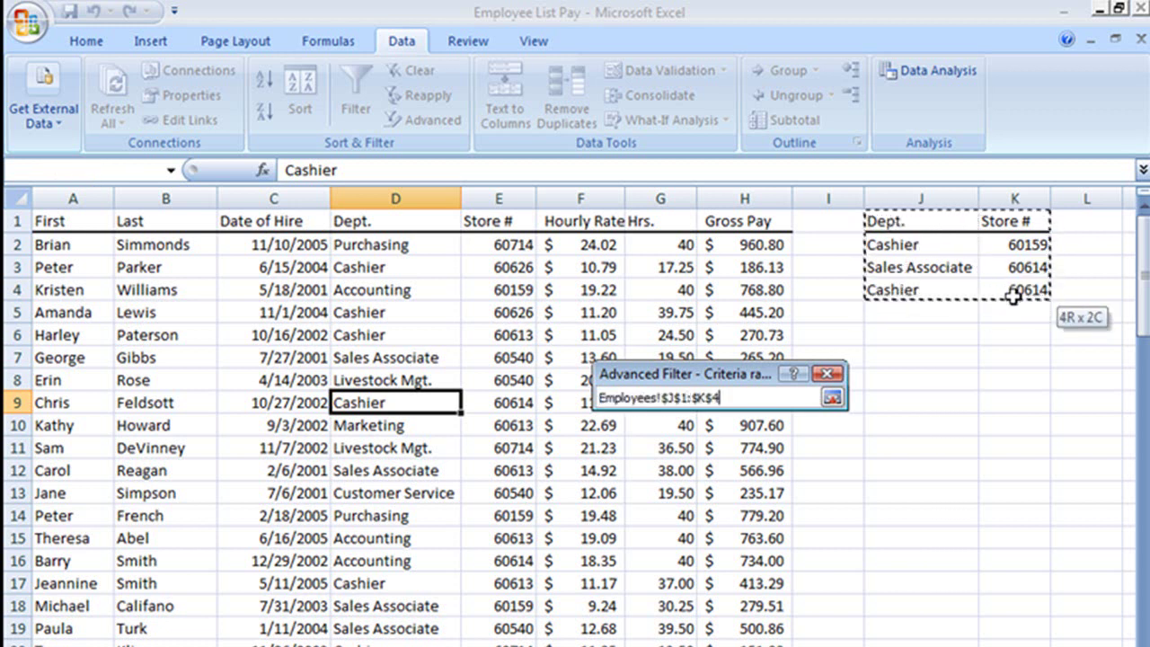
left_click(830, 399)
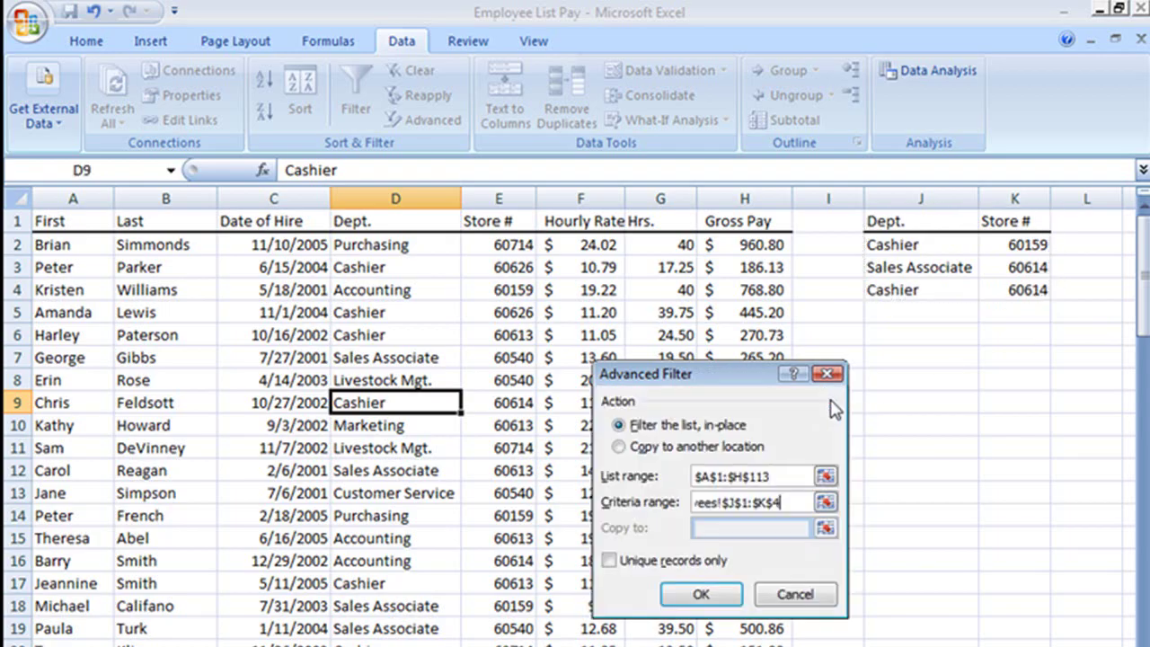
left_click(685, 595)
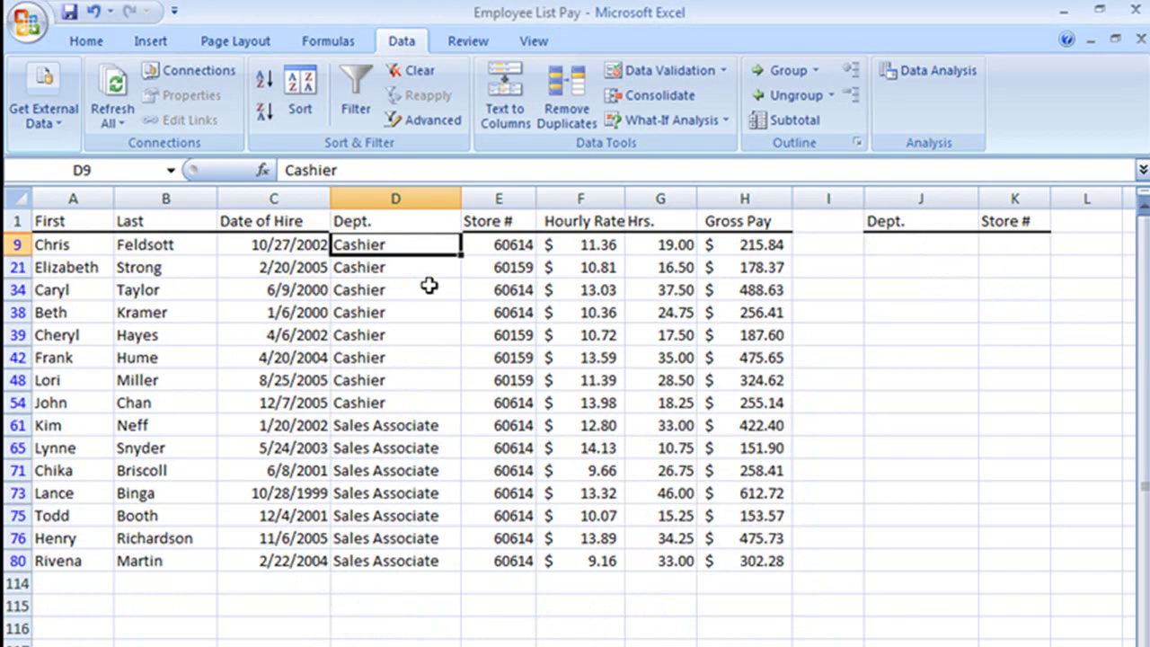
Sort the filtered rows by Store # ascending so the four 60159 Cashier rows lead
left_click(498, 290)
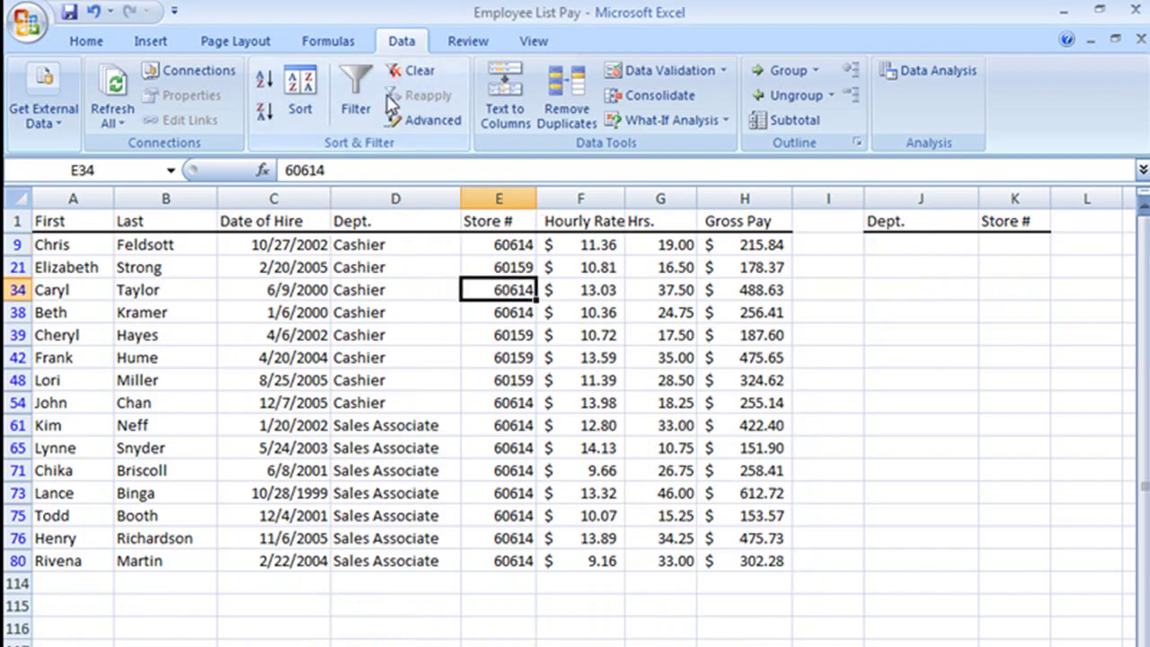
left_click(263, 80)
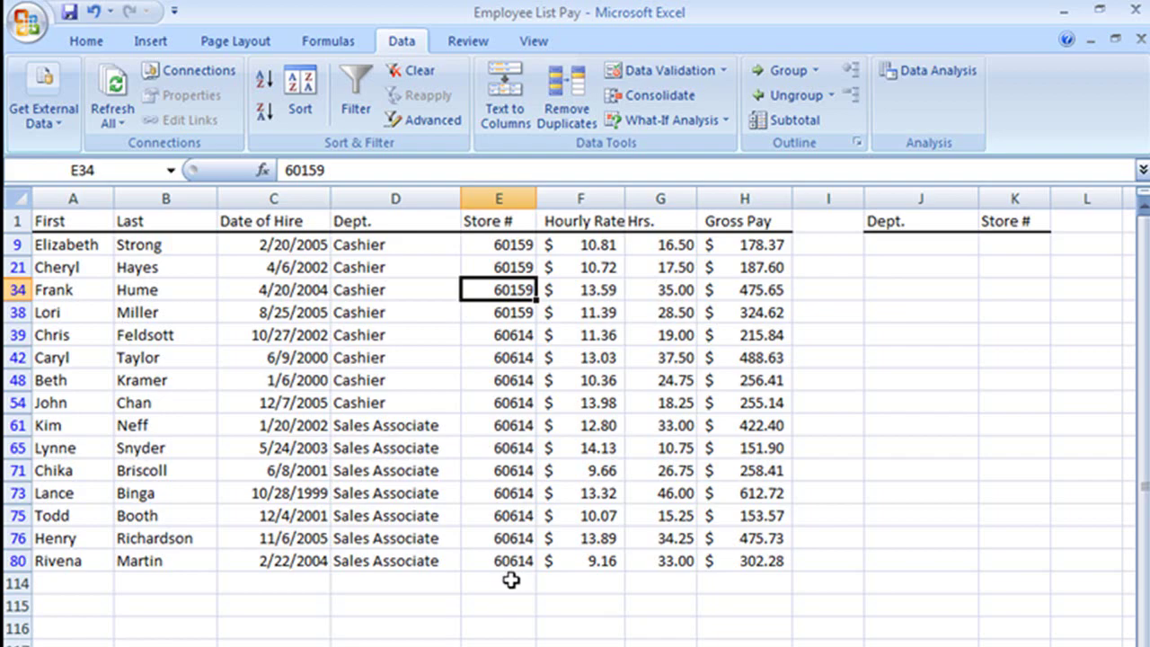
left_click(412, 463)
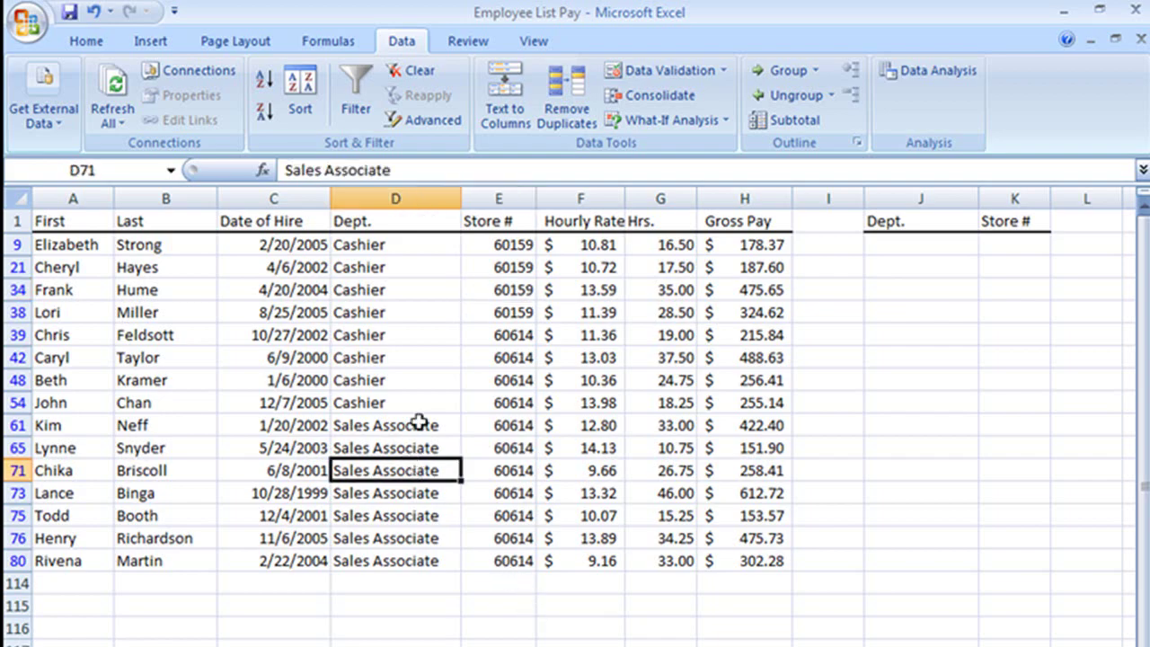